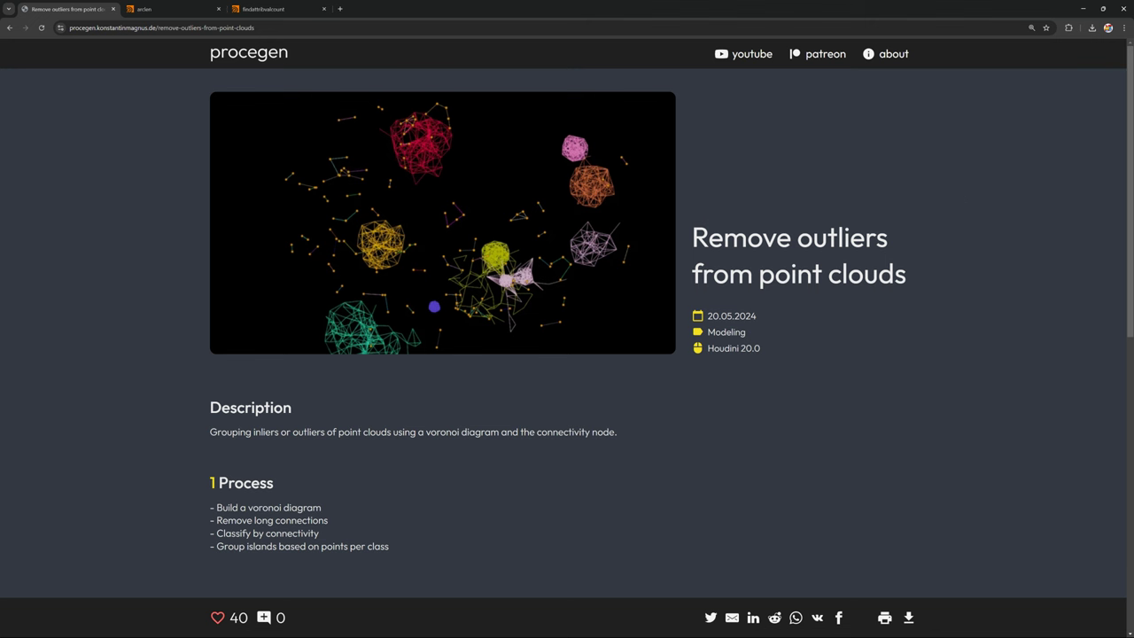
Leave the Chrome point-cloud outliers article and switch to the Houdini session.
key("alt+Tab")
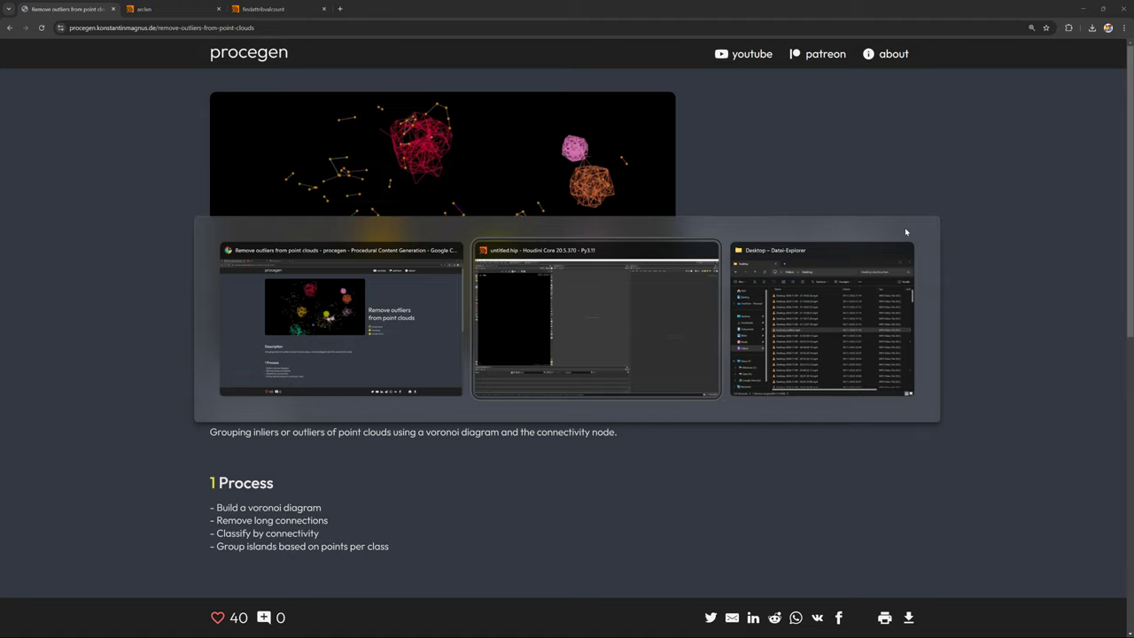
Add a Test Geometry: Squab node to the network.
key("Tab")
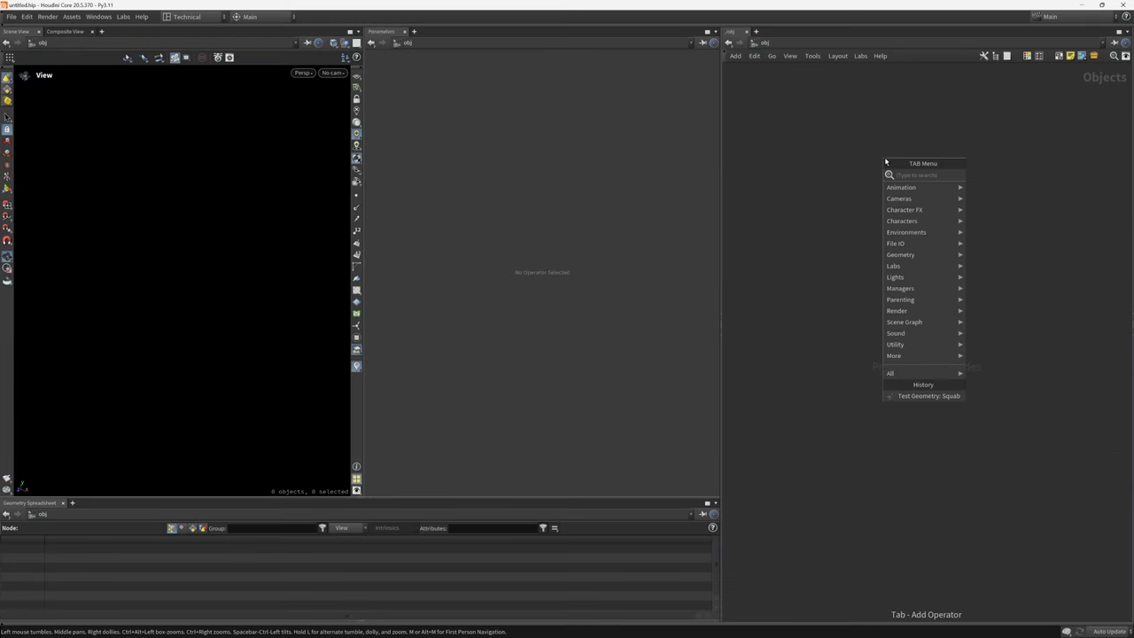
type("tes")
key("Down")
key("Down")
key("Down")
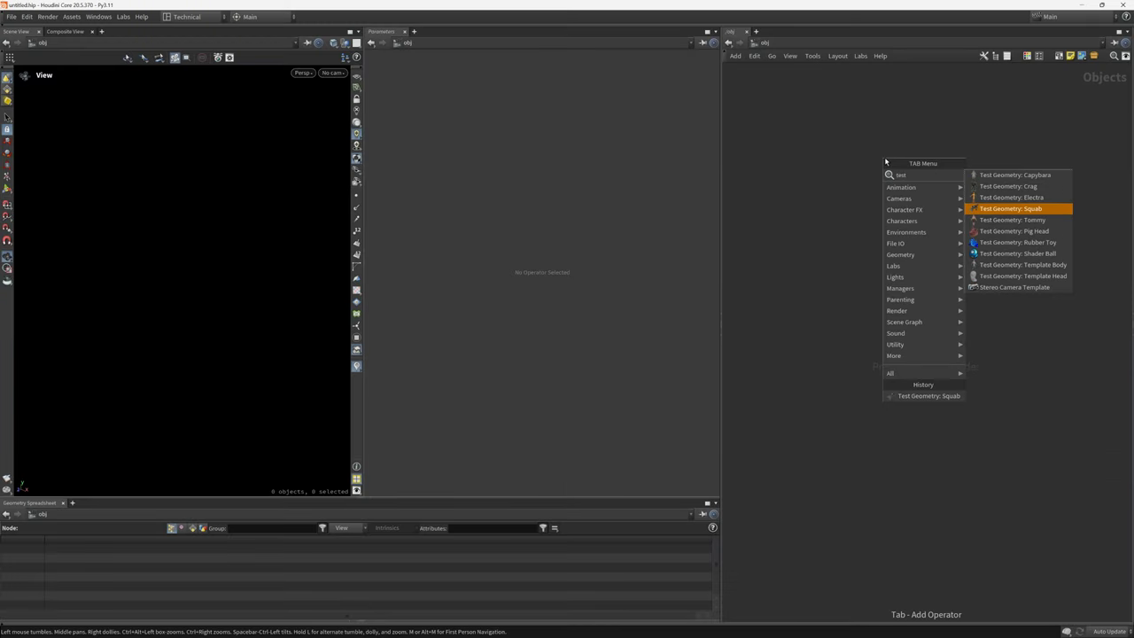
key("Down")
key("Down")
key("Up")
key("Return")
left_click(885, 162)
Append a Points from Volume node with Jitter Scale 1 to the squab.
key("Tab")
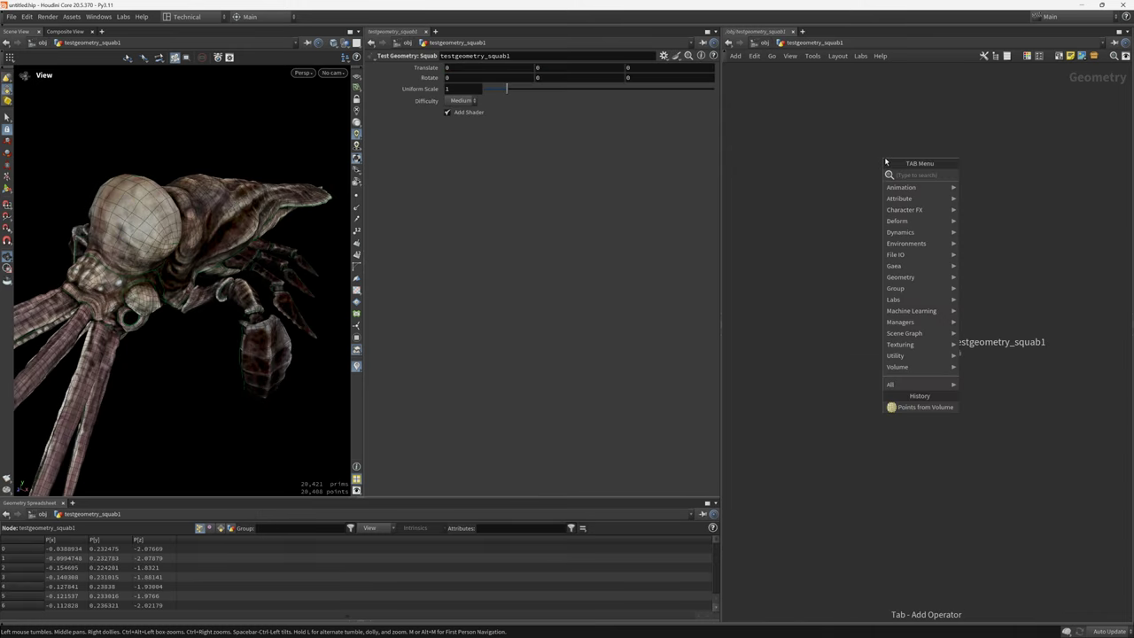
type("pfromvol")
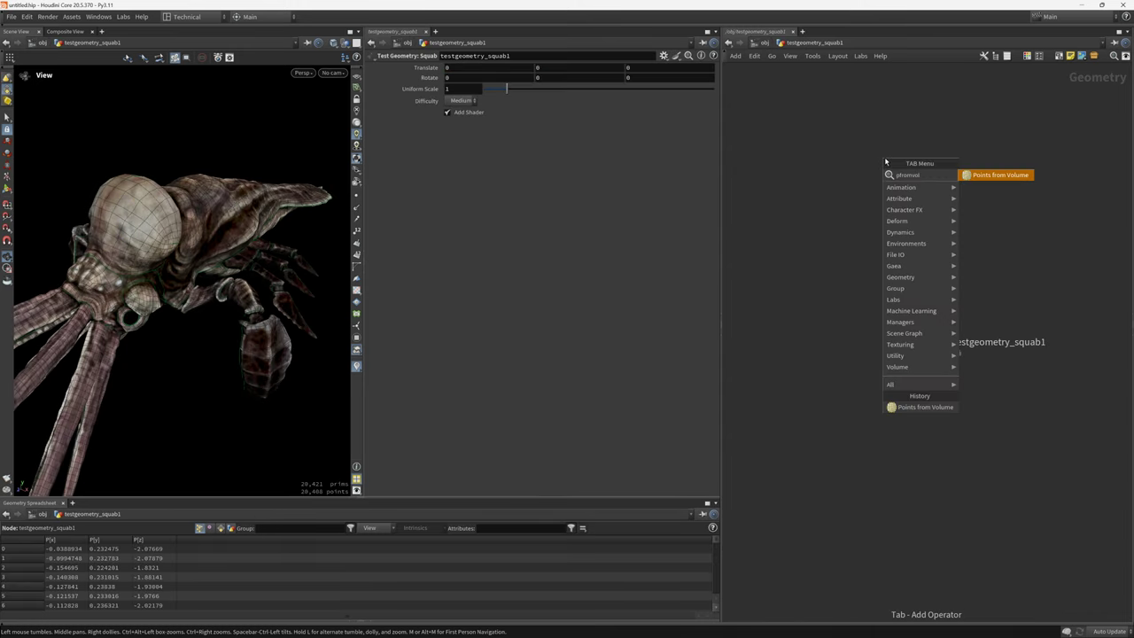
key("Return")
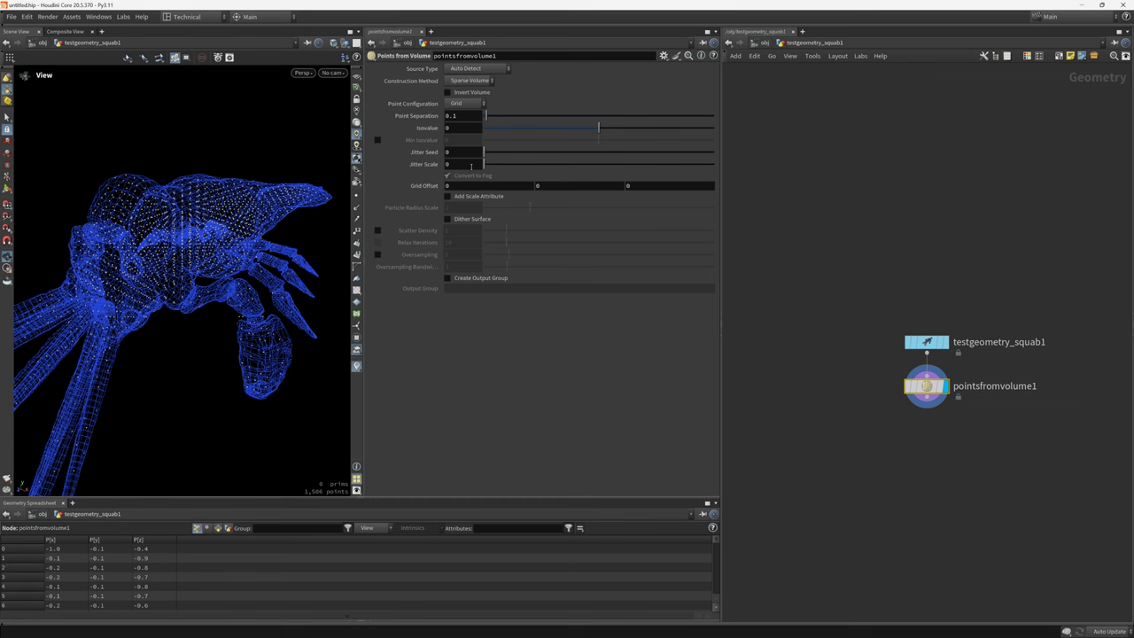
left_click(462, 164)
type("1")
key("Return")
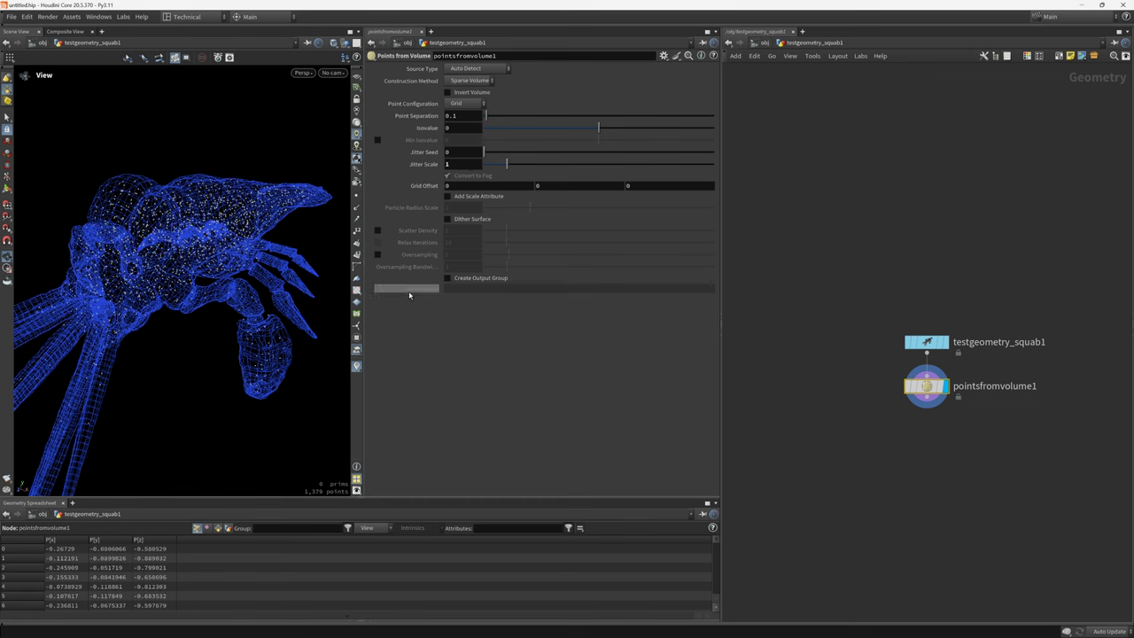
mouse_move(223, 227)
left_mouse_down()
mouse_move(224, 263)
mouse_move(69, 301)
left_mouse_up()
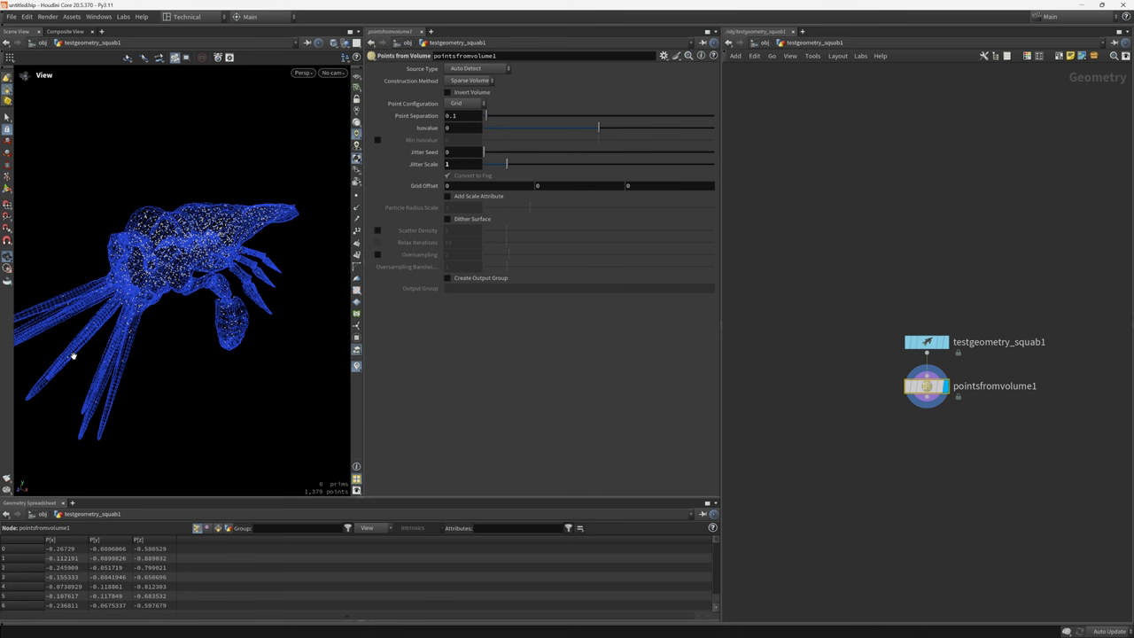
Add a Null below the point cloud and rename it PC.
key("Tab")
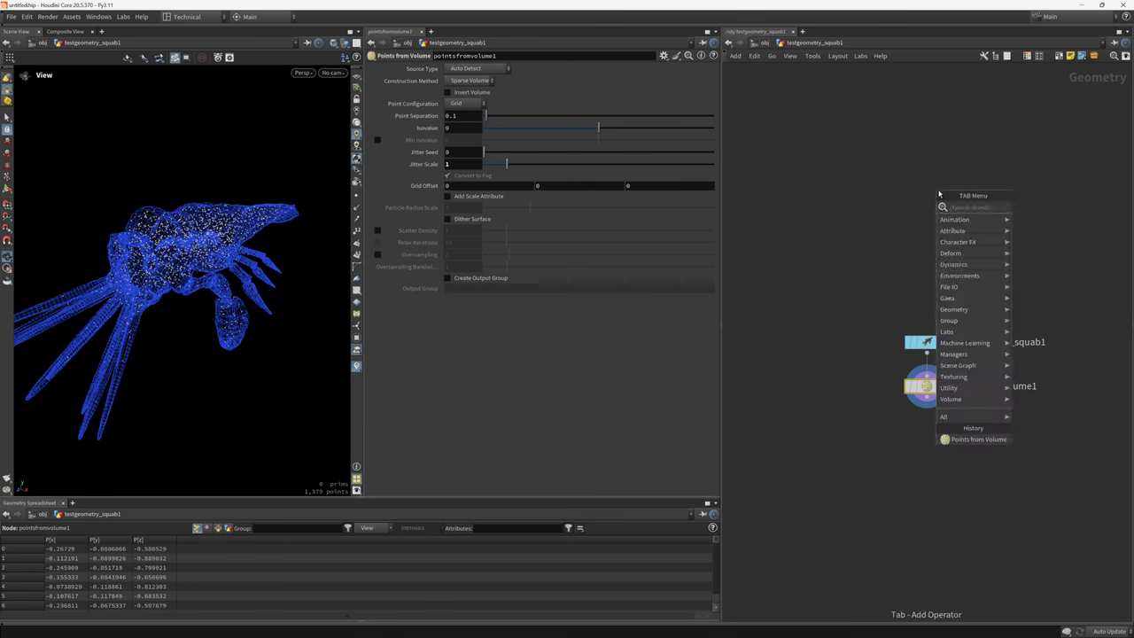
type("null")
key("Return")
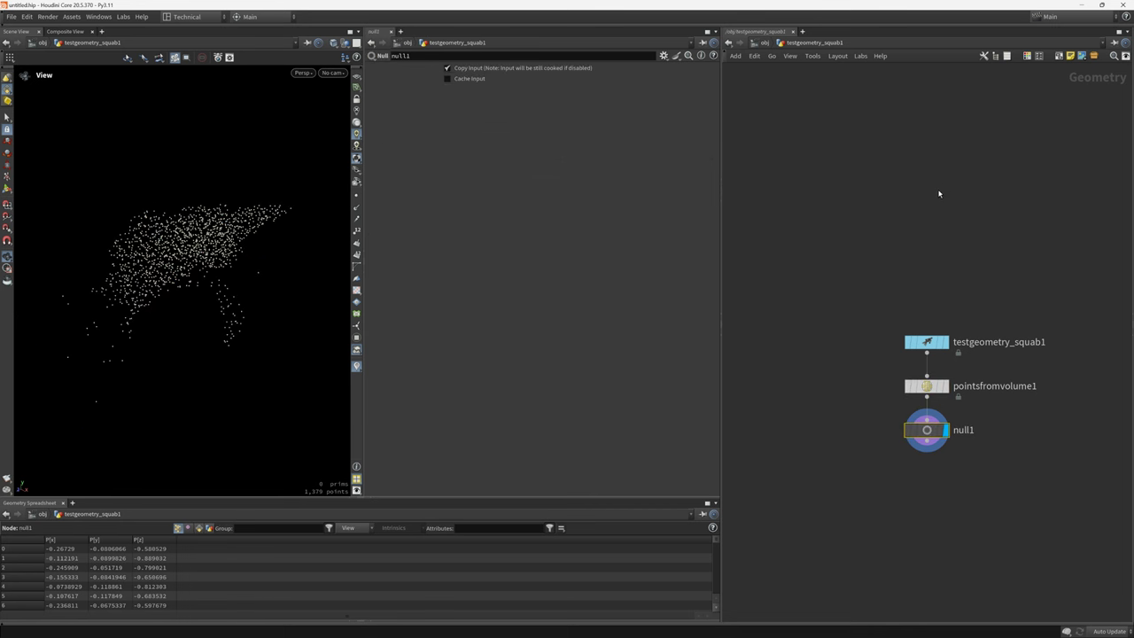
key("F2")
type("PC")
key("Return")
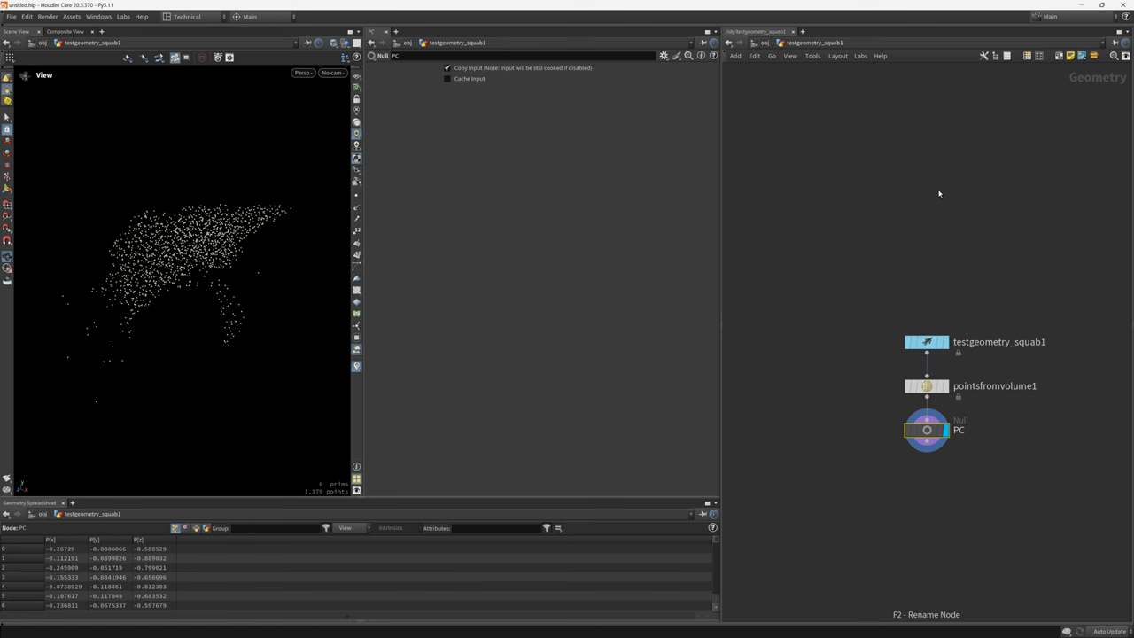
Add a Voronoi Adjacency node beneath PC, then search for Group Expression.
key("Tab")
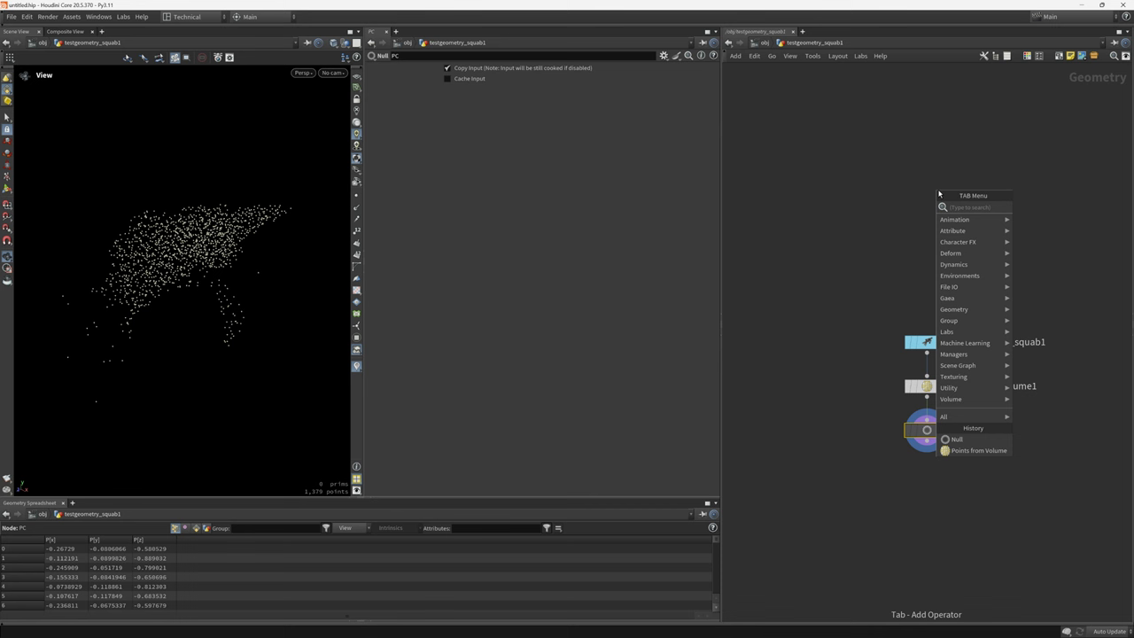
type("v")
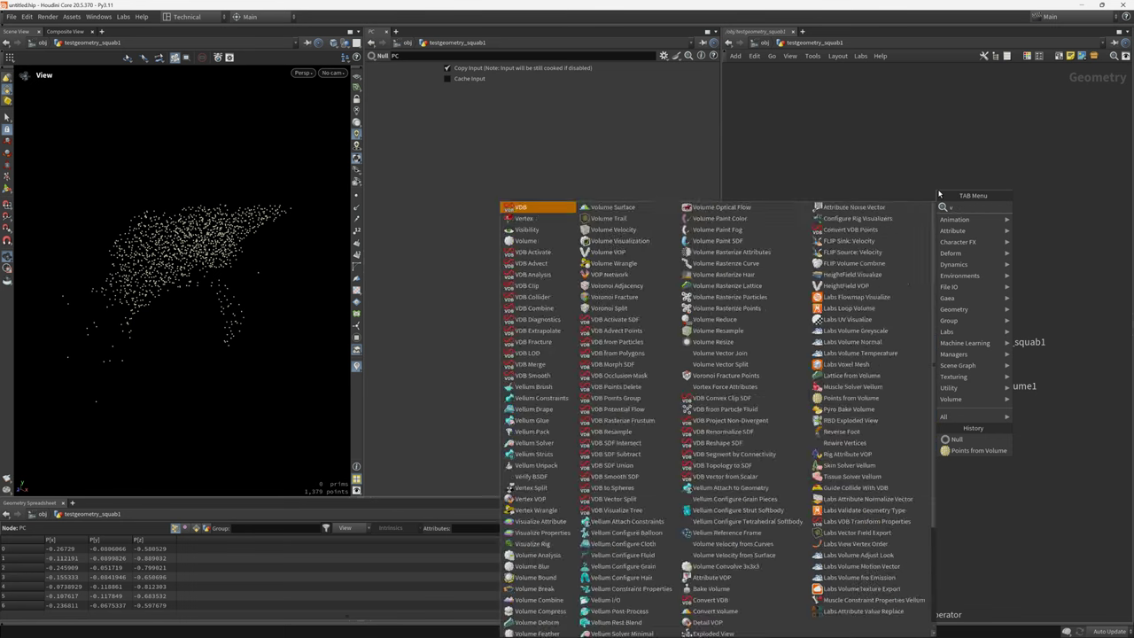
type("or")
key("Return")
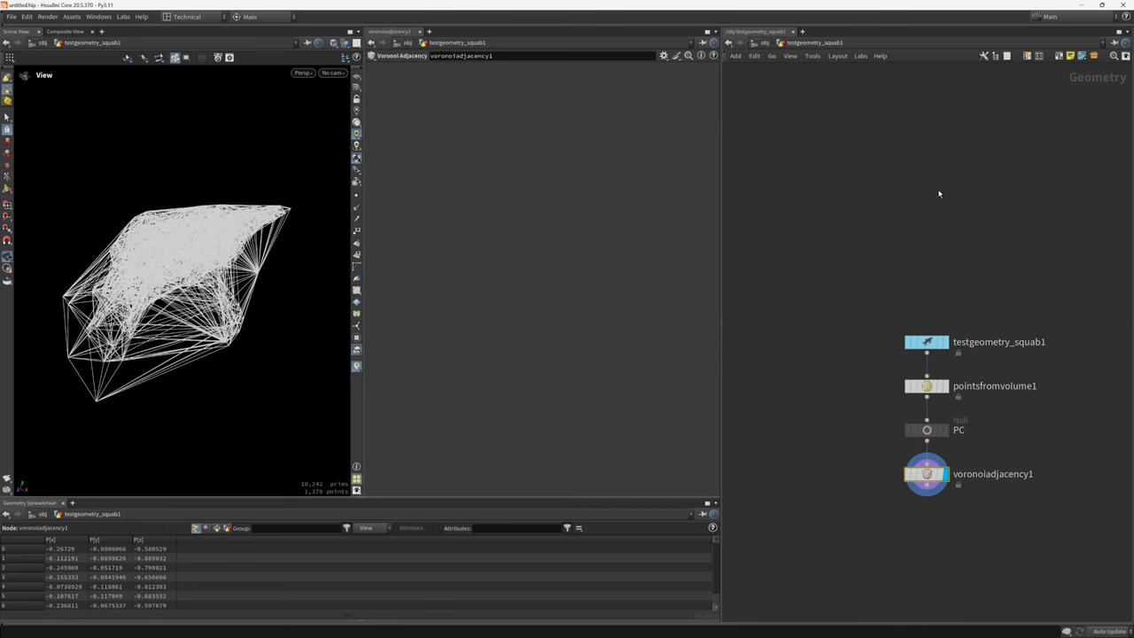
key("Tab")
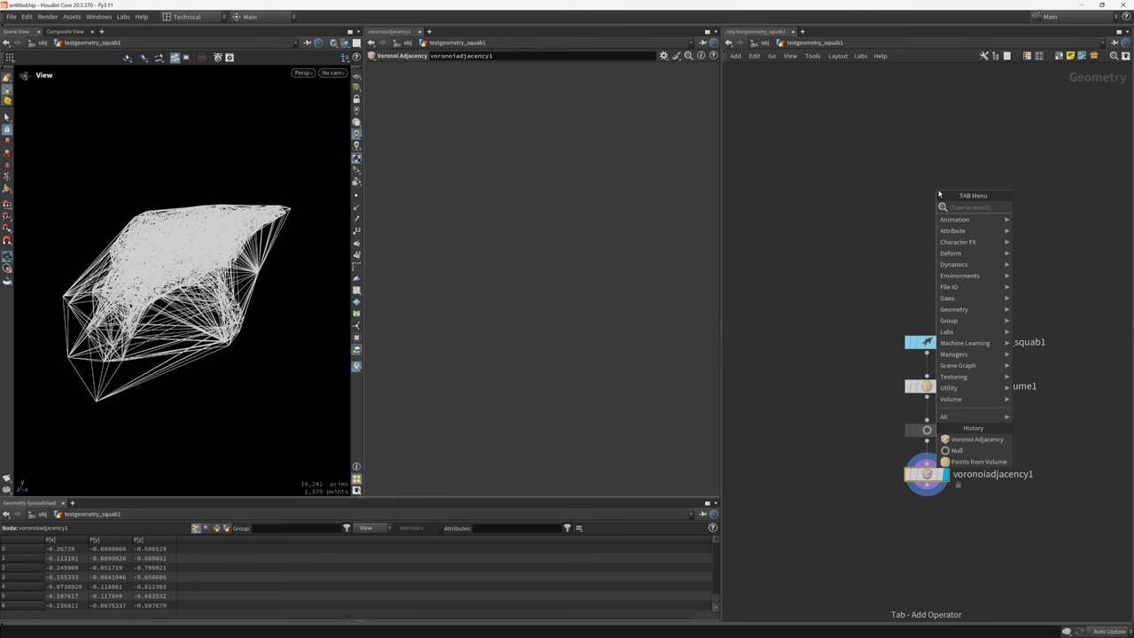
type("grexpr")
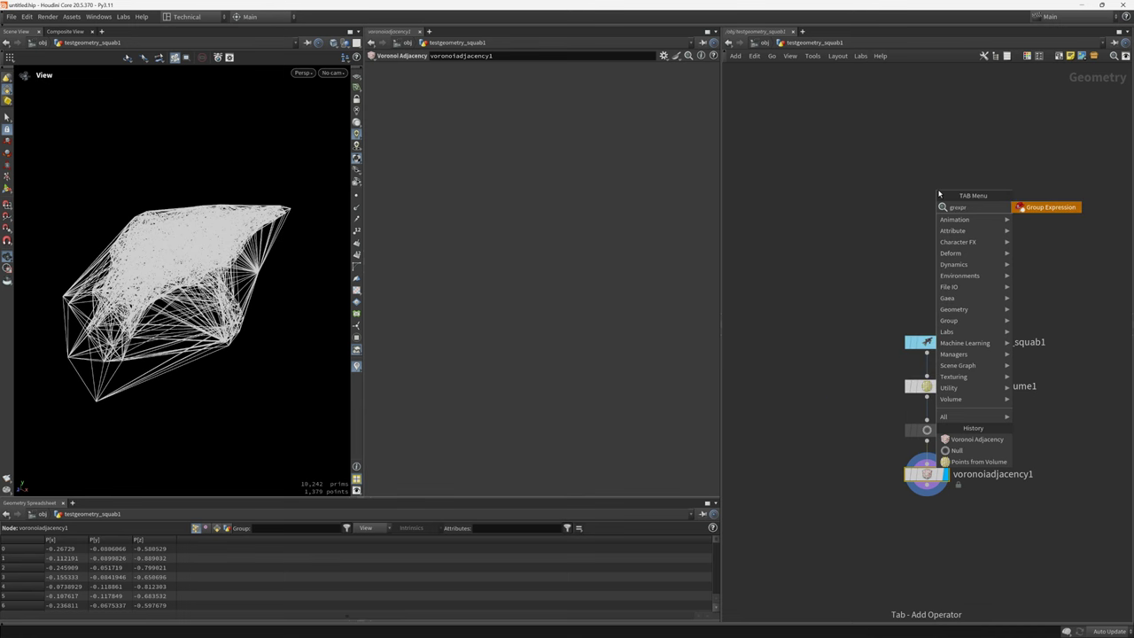
Add a Group Expression named long testing measuredperimeter against chf('len').
key("Return")
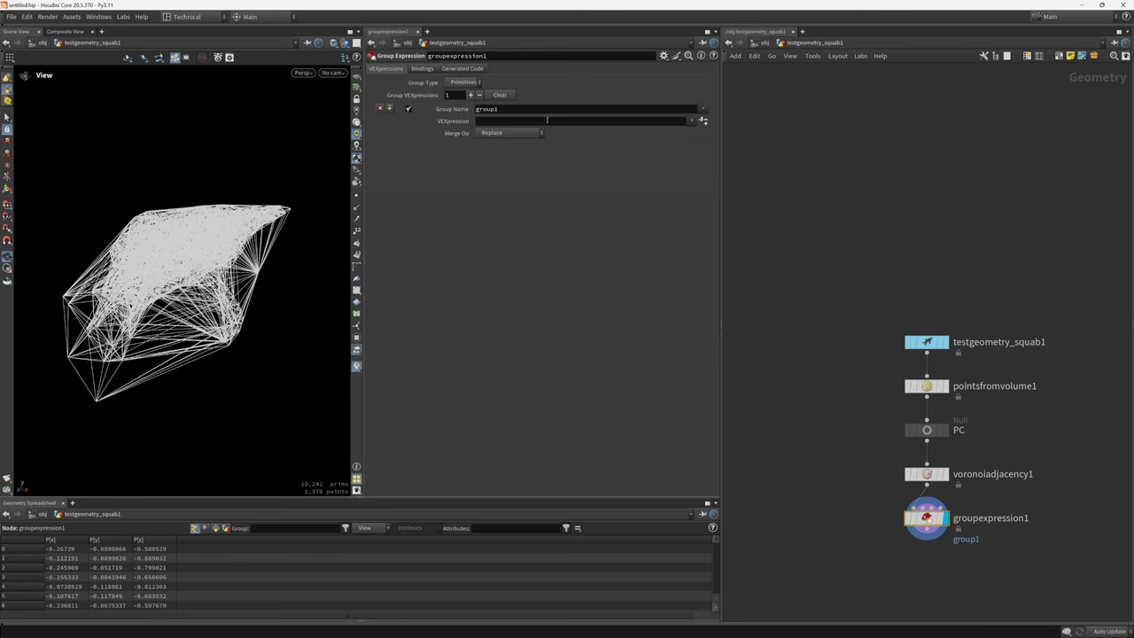
double_click(539, 109)
type("long")
key("Tab")
type("primin")
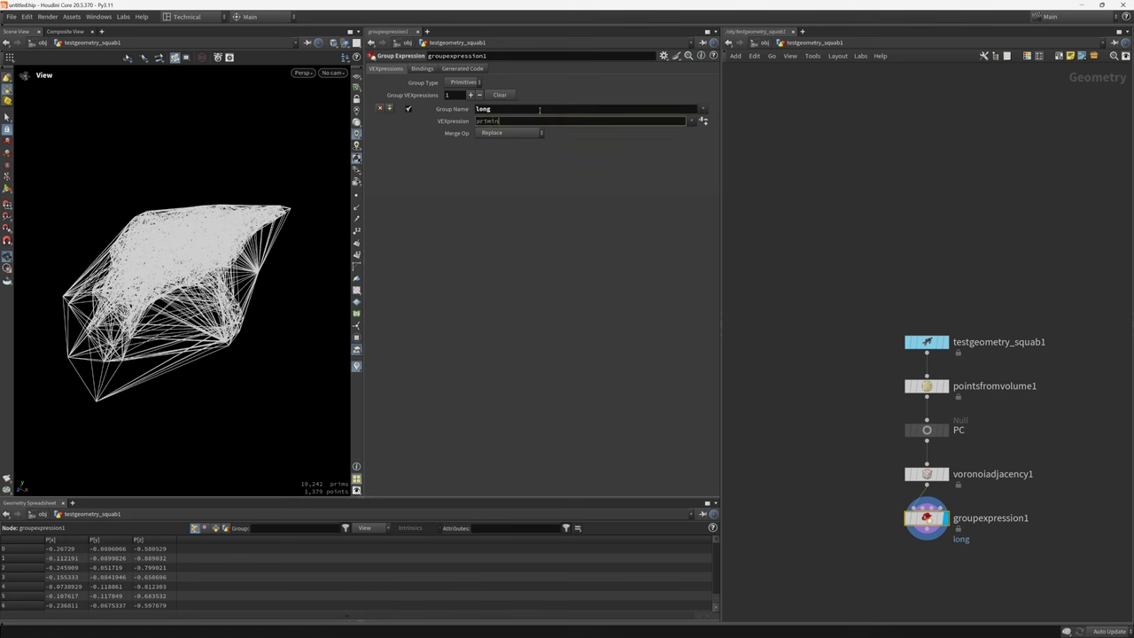
type("trinsic")
type("(0, 'meas")
type("uredperimeter', i@p")
type("rimn")
type("um)>")
type("ch")
type("f('")
type("len")
Create the Length spare parameter at 0.317 and view primitives in the spreadsheet.
left_click(704, 126)
left_click_drag(496, 70, 557, 71)
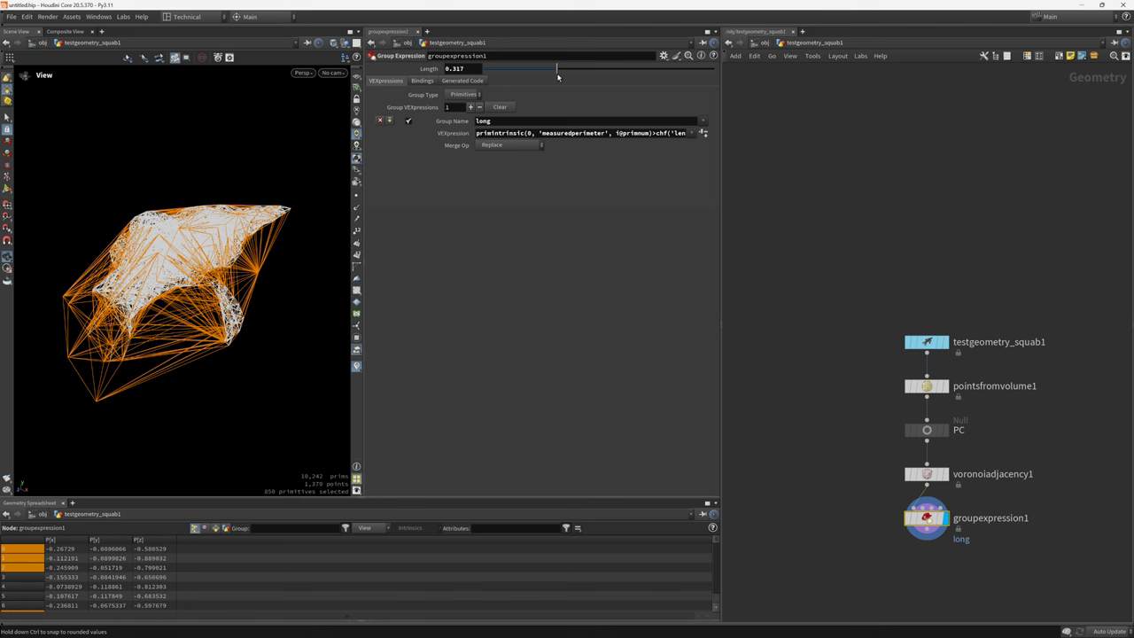
left_click(217, 531)
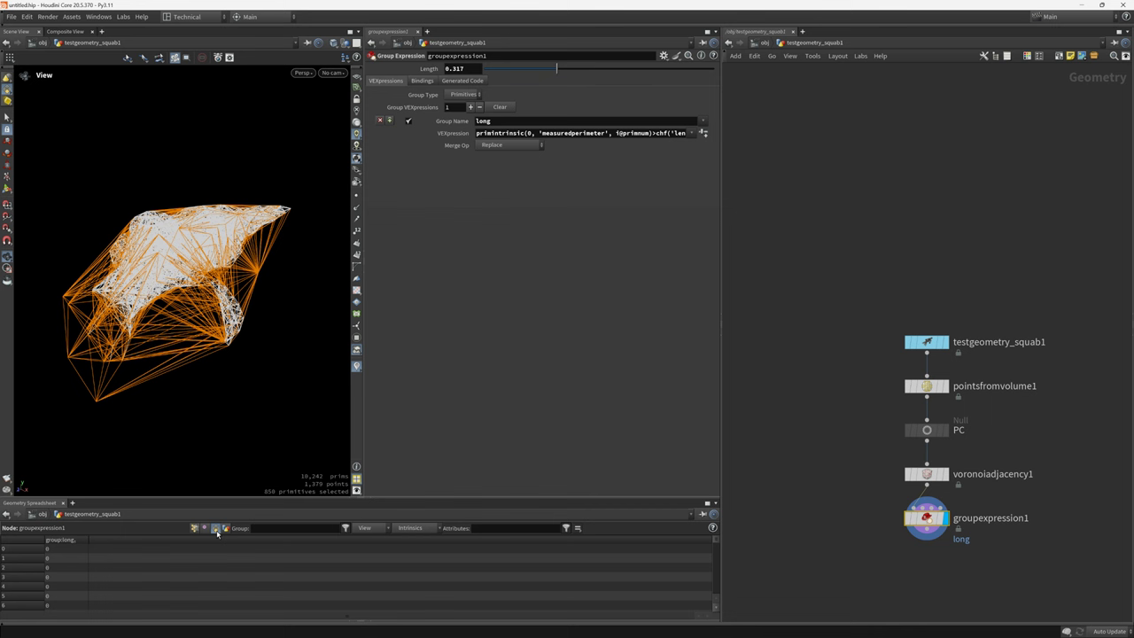
left_click(424, 530)
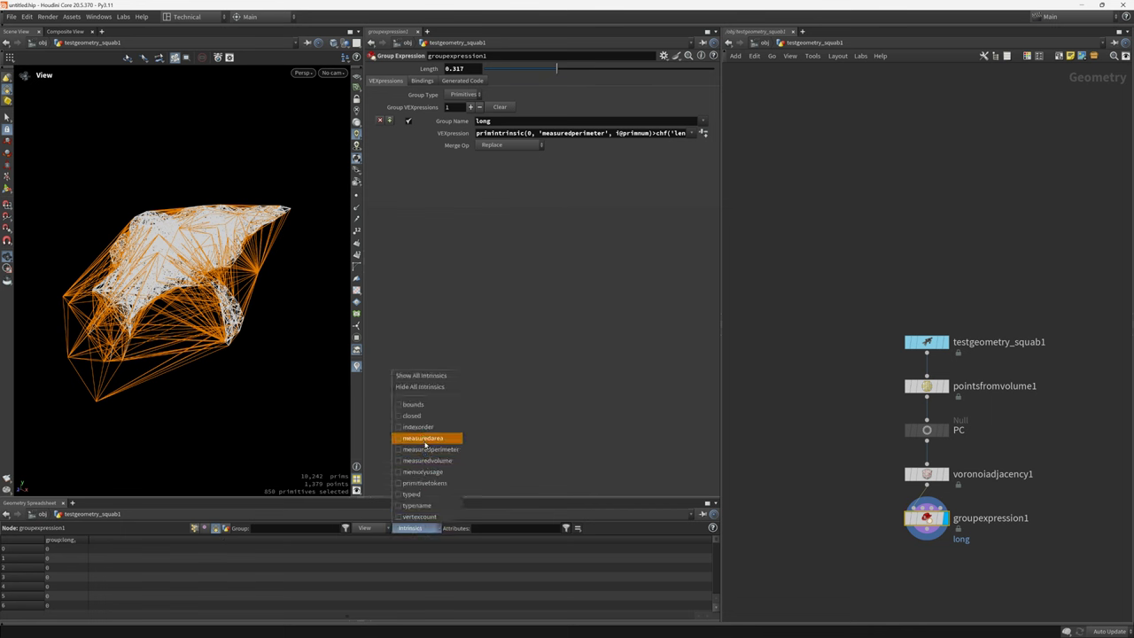
left_click(811, 432)
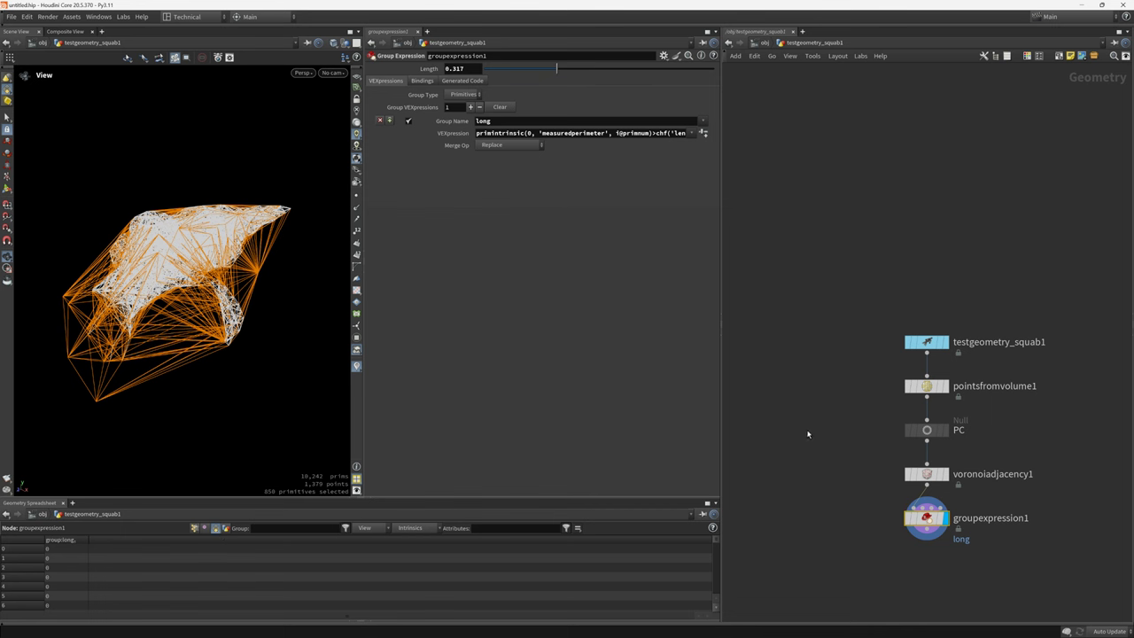
Add a Delete node removing the long group with Keep Points enabled.
key("Tab")
type("d")
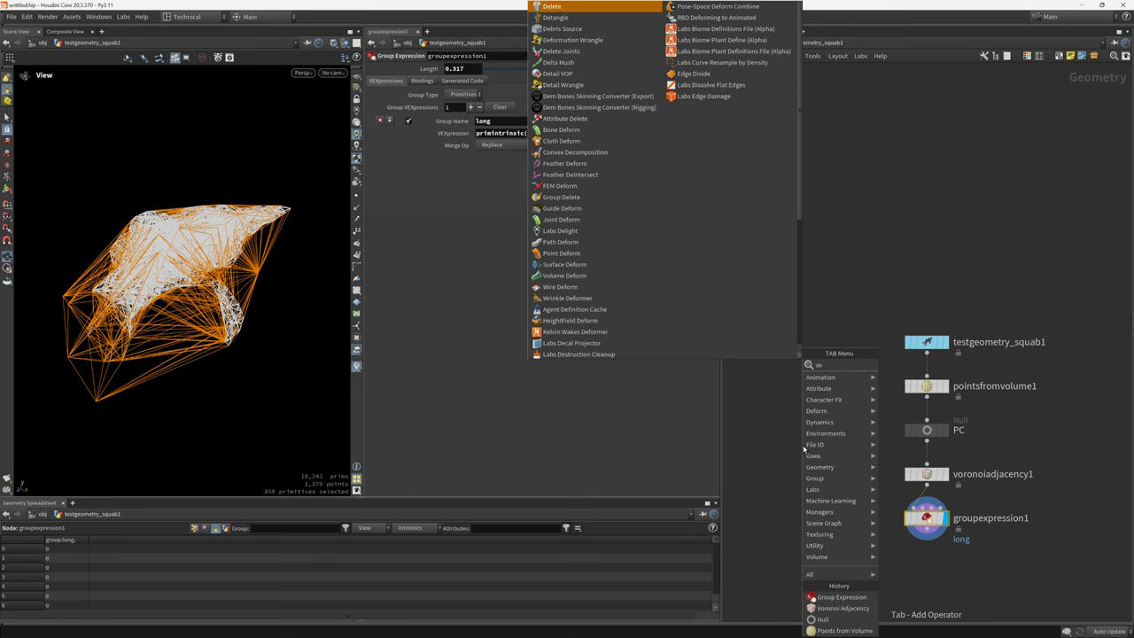
type("ele")
key("Return")
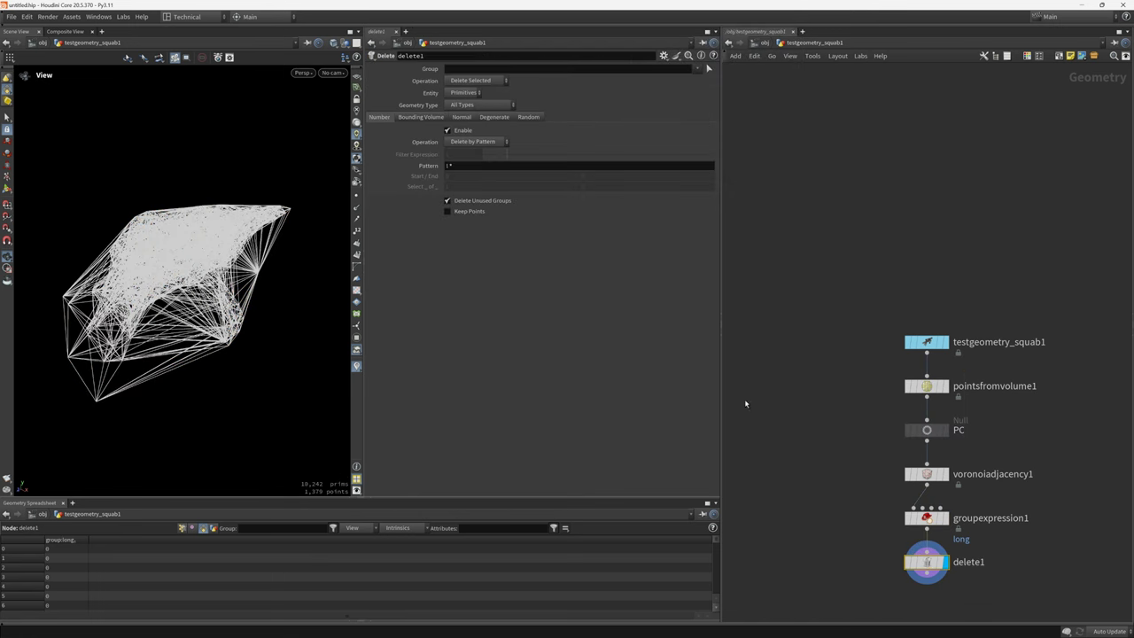
left_click(696, 68)
left_click(706, 92)
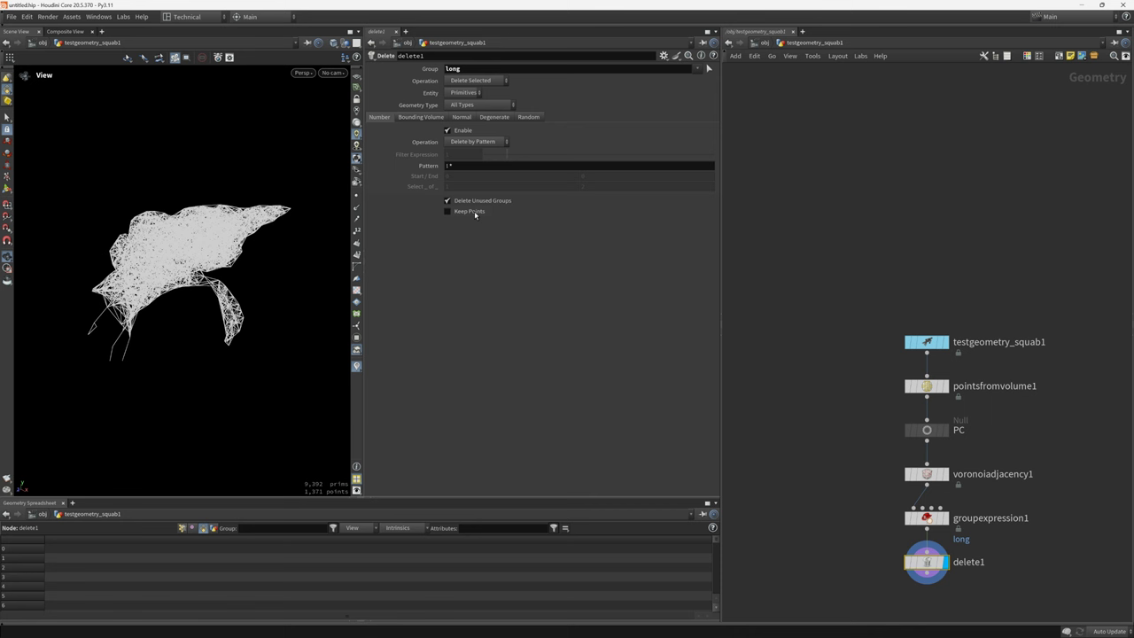
left_click(448, 212)
left_click_drag(75, 307, 135, 268)
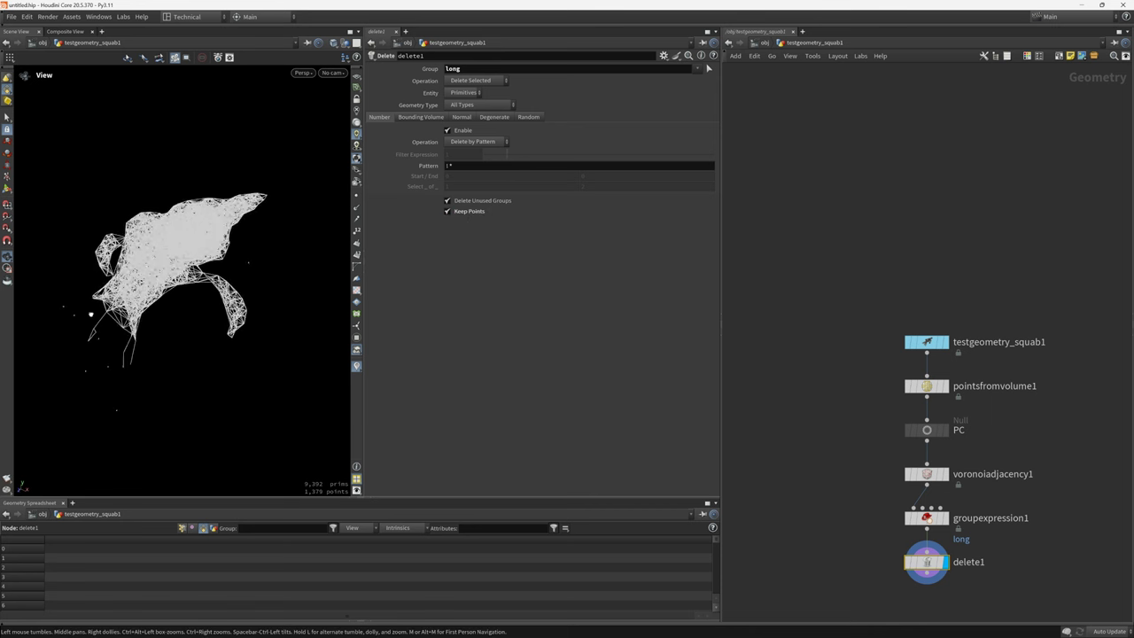
Lower the group expression's Length threshold to 0.185.
left_click(927, 523)
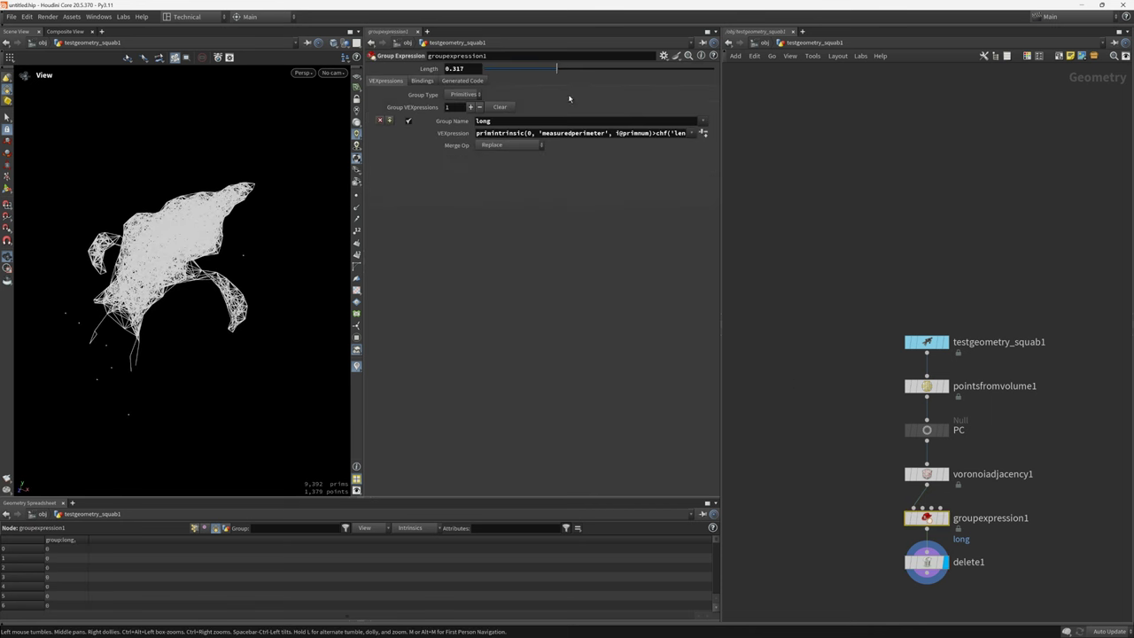
left_click_drag(558, 70, 527, 70)
left_click_drag(201, 215, 198, 233)
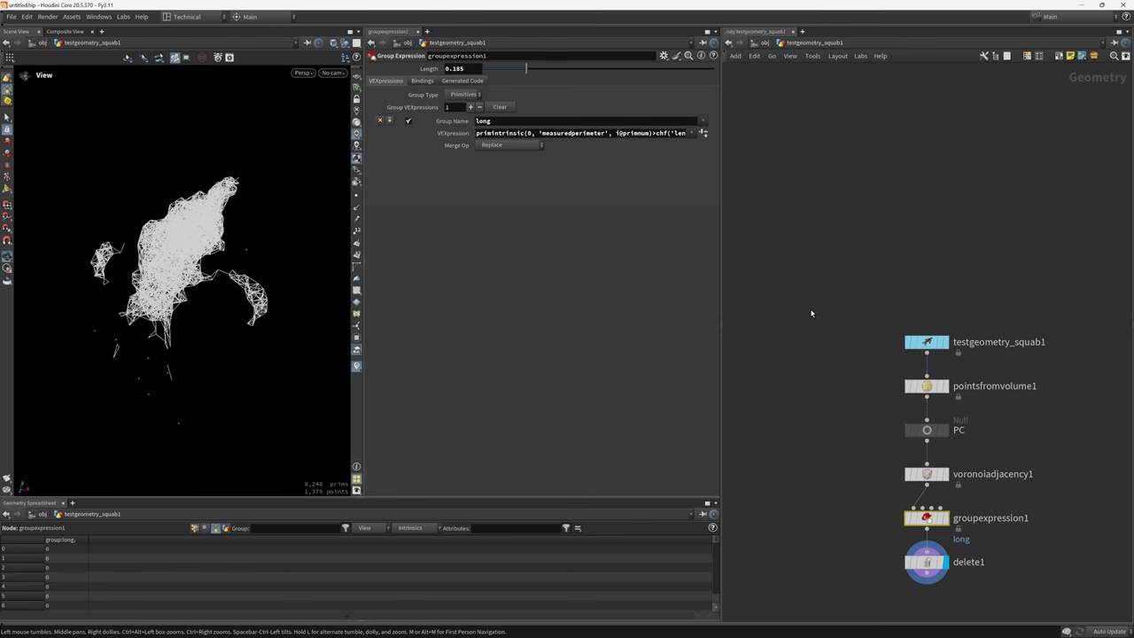
Append a Connectivity node after delete1 writing a point class attribute; show Points in spreadsheet.
key("h")
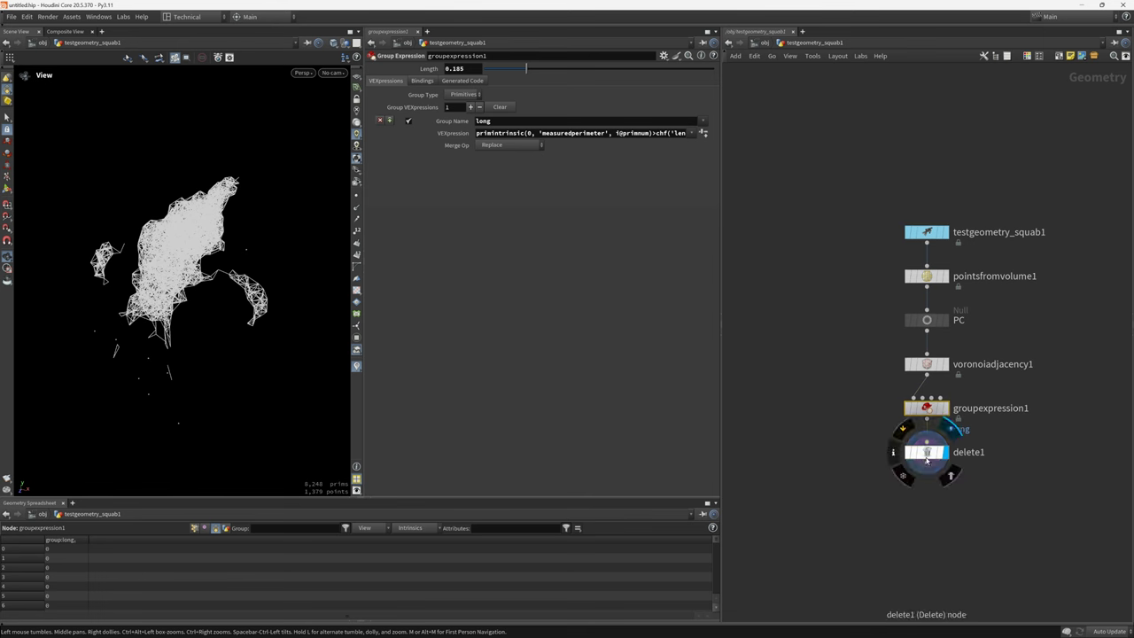
left_click(927, 459)
key("Tab")
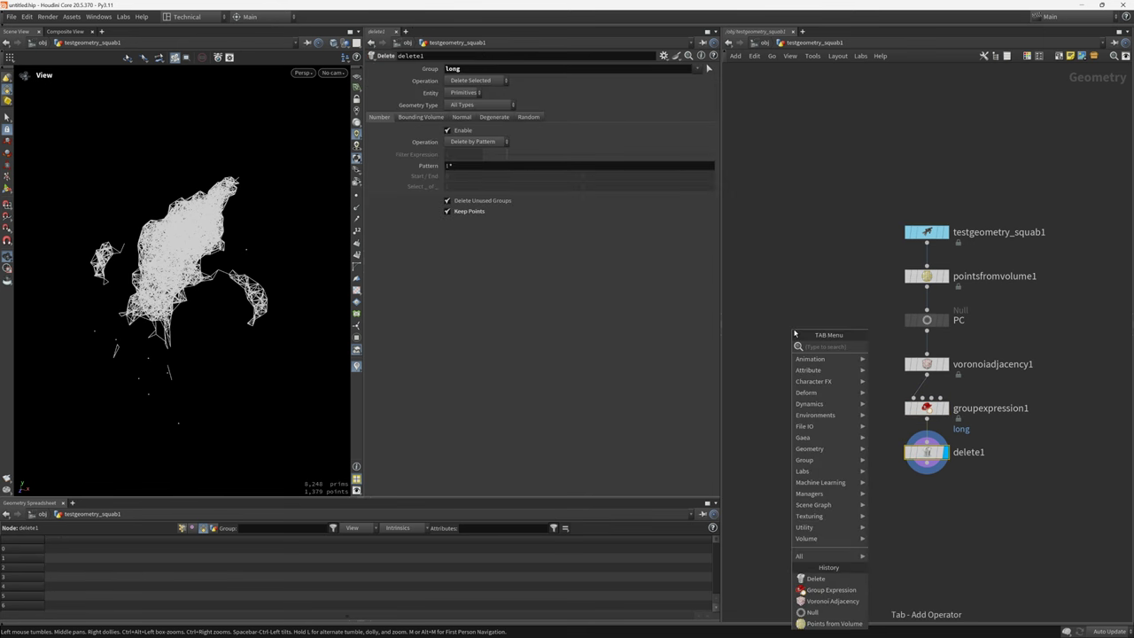
type("connec")
key("Return")
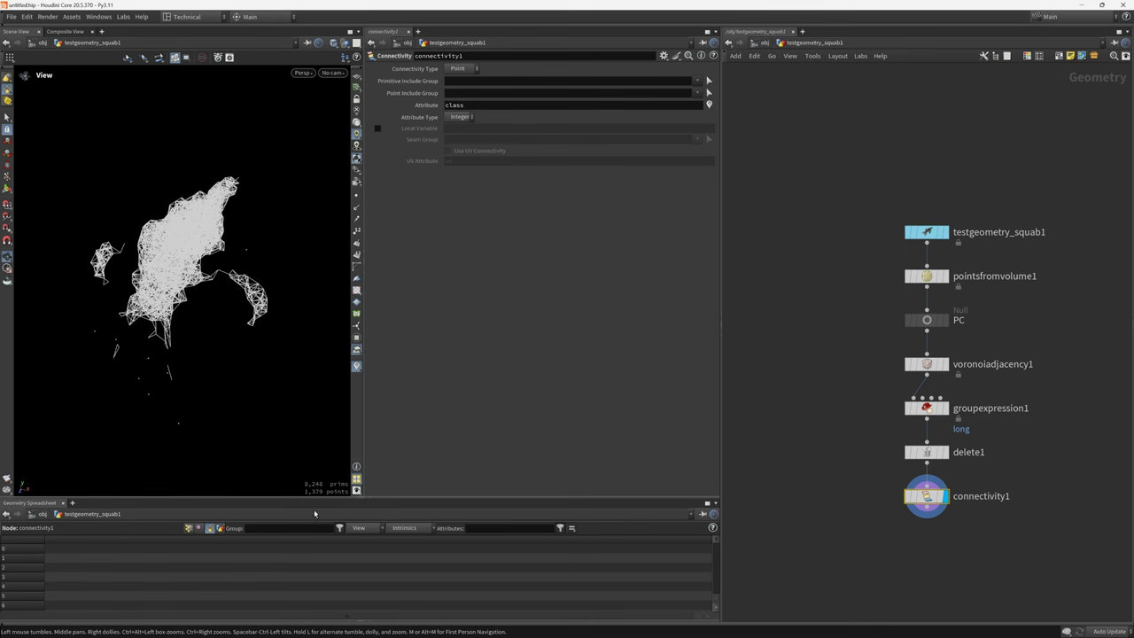
left_click(189, 528)
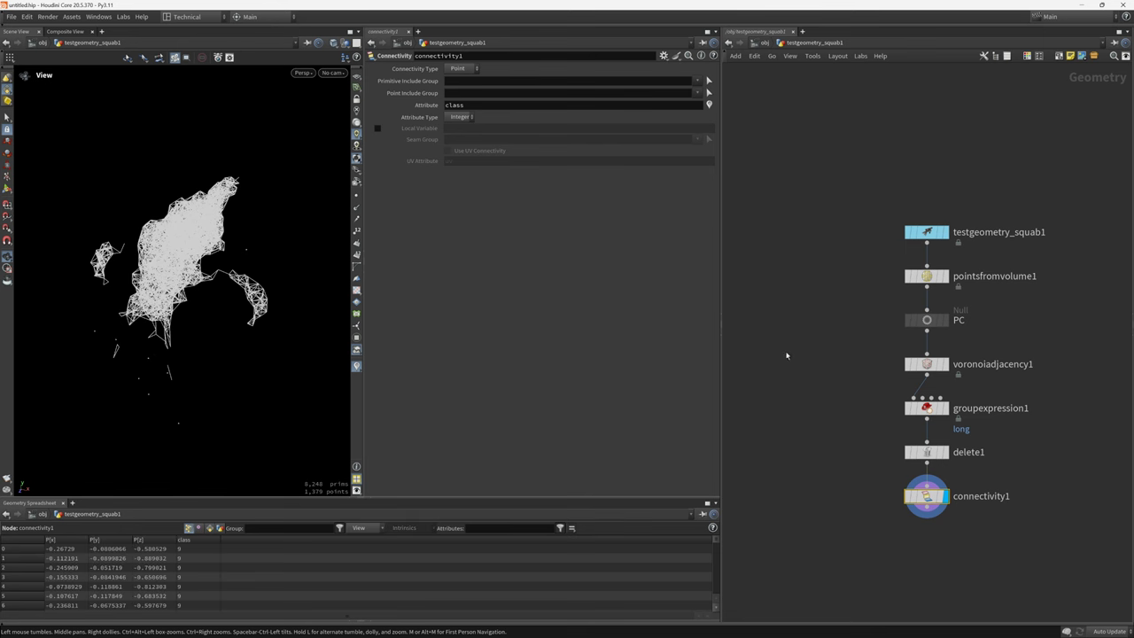
key("Tab")
Add a Color node set to Random from Attribute using the class attribute.
type("color")
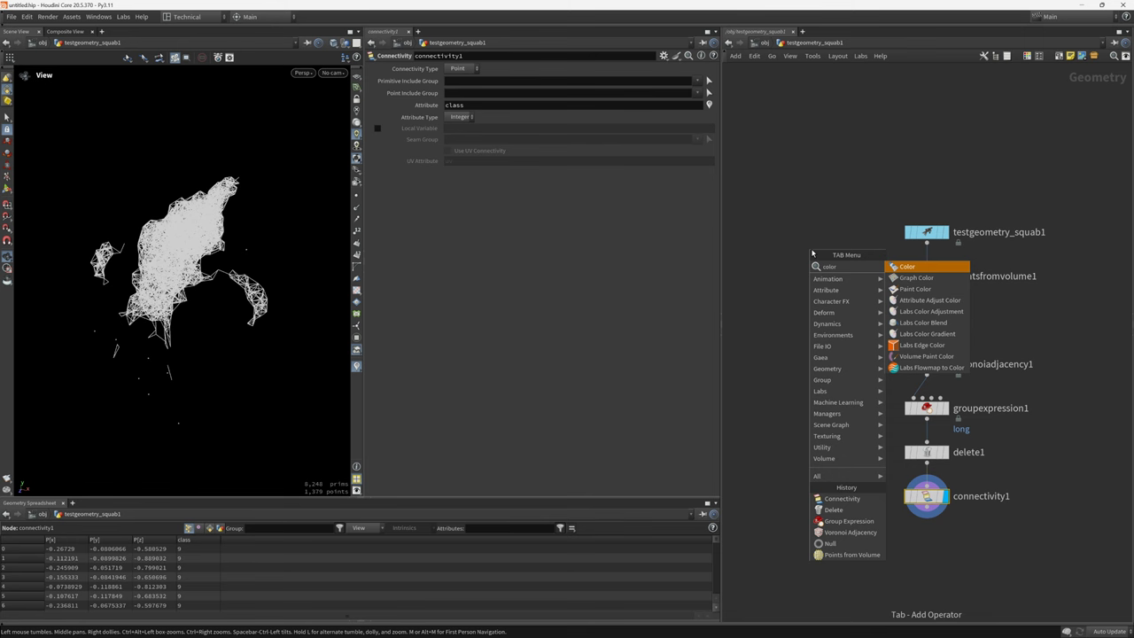
key("Return")
left_click(505, 116)
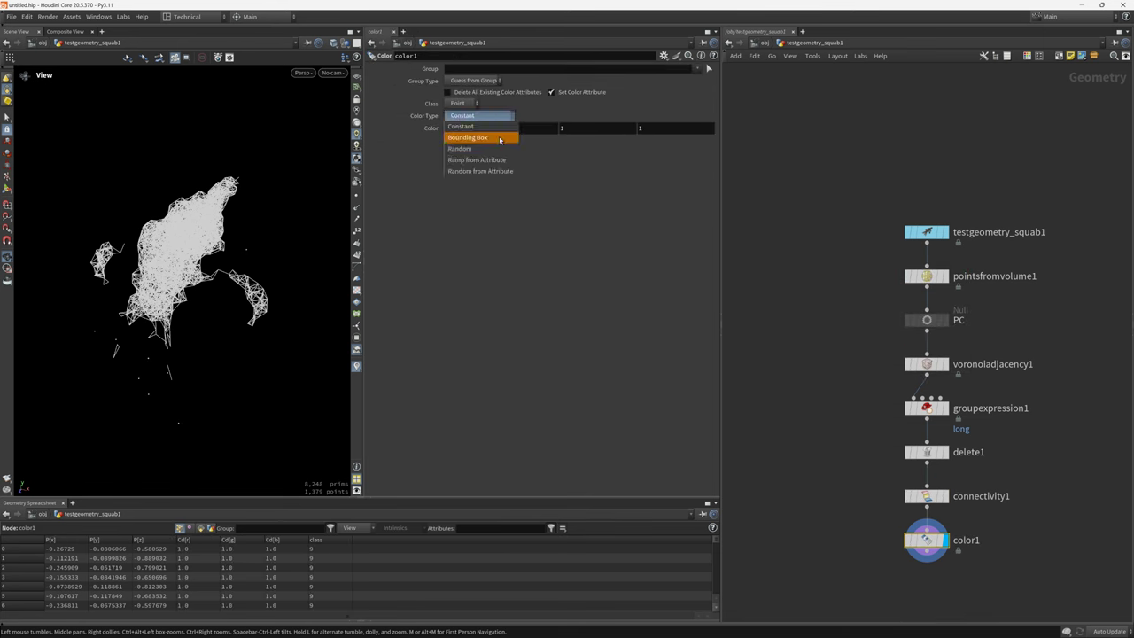
left_click(485, 174)
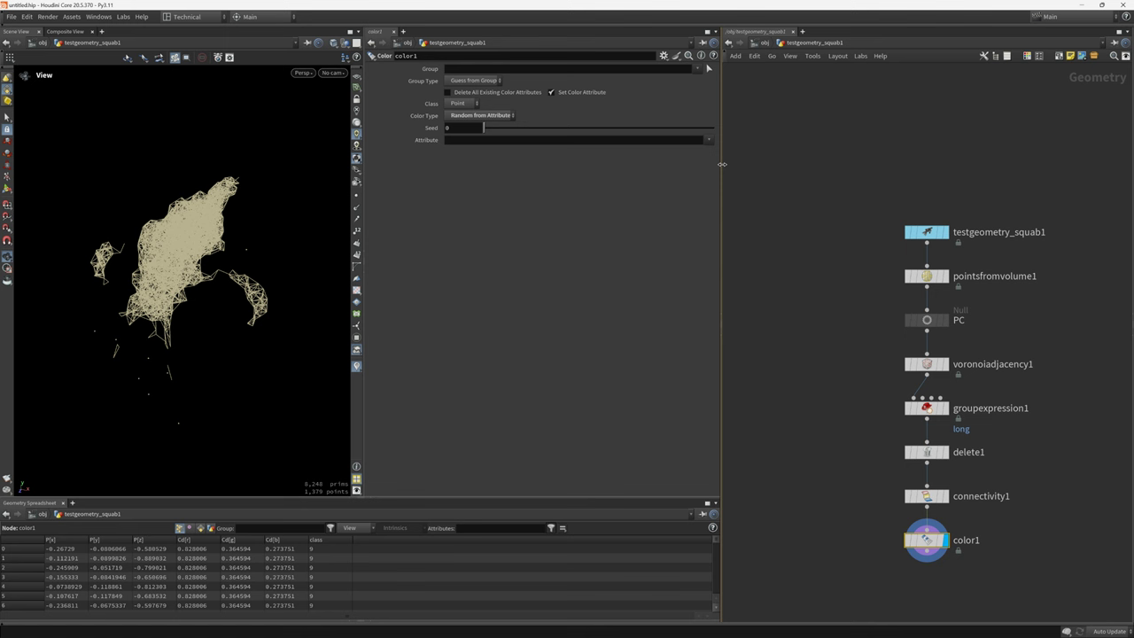
type("class")
key("Return")
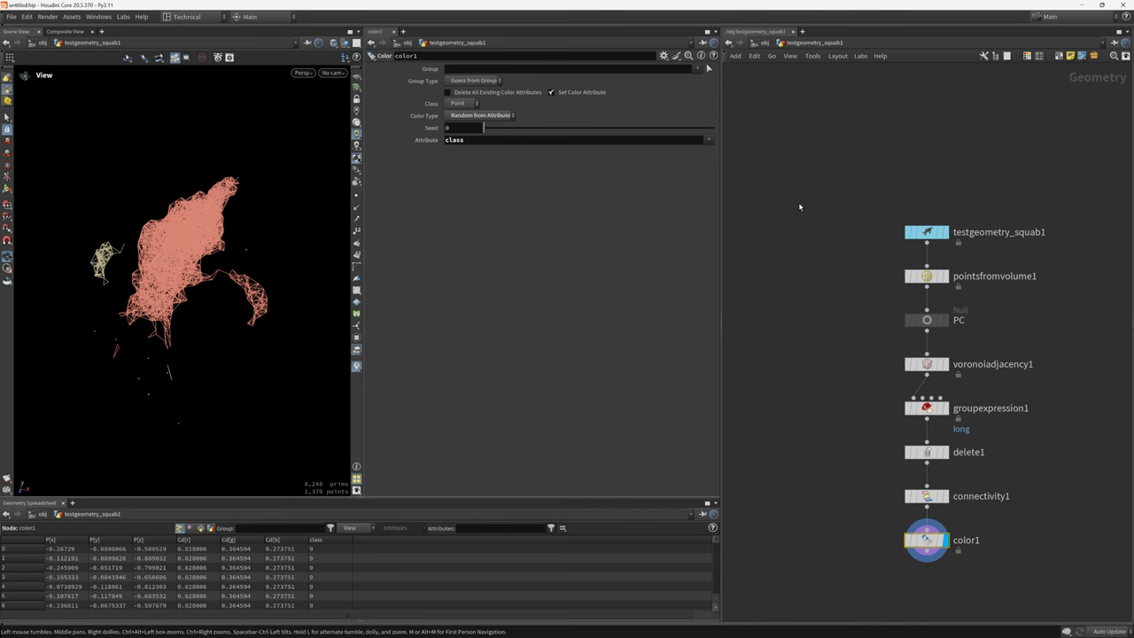
Add a Group Expression with Group Type Points and group name outliers.
key("Tab")
type("gr")
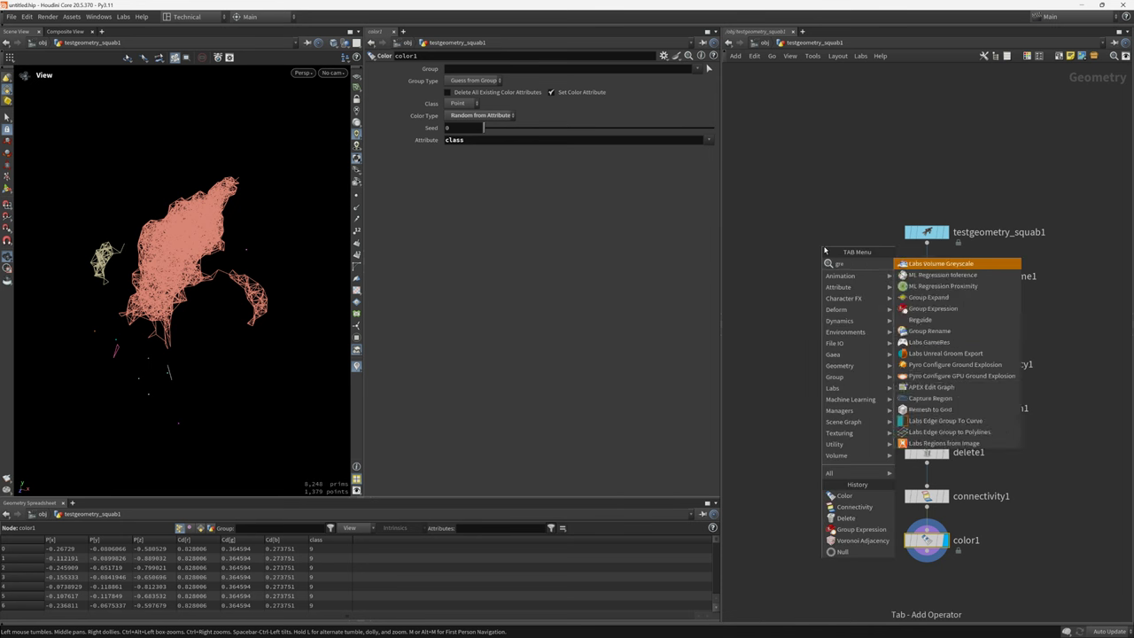
type("exp")
key("Return")
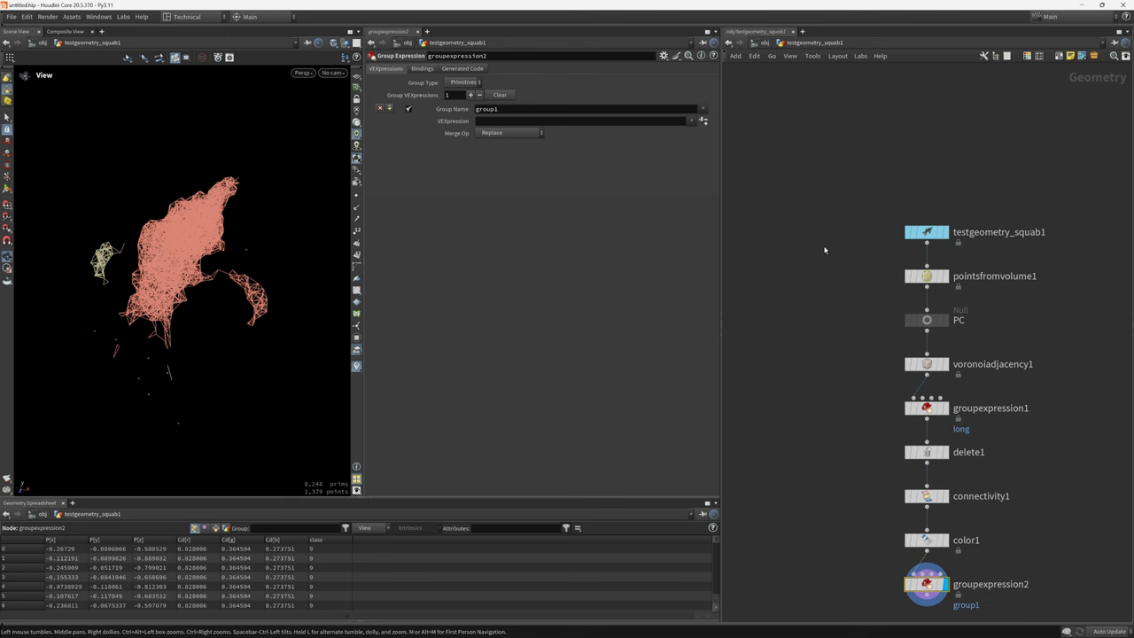
left_click(479, 87)
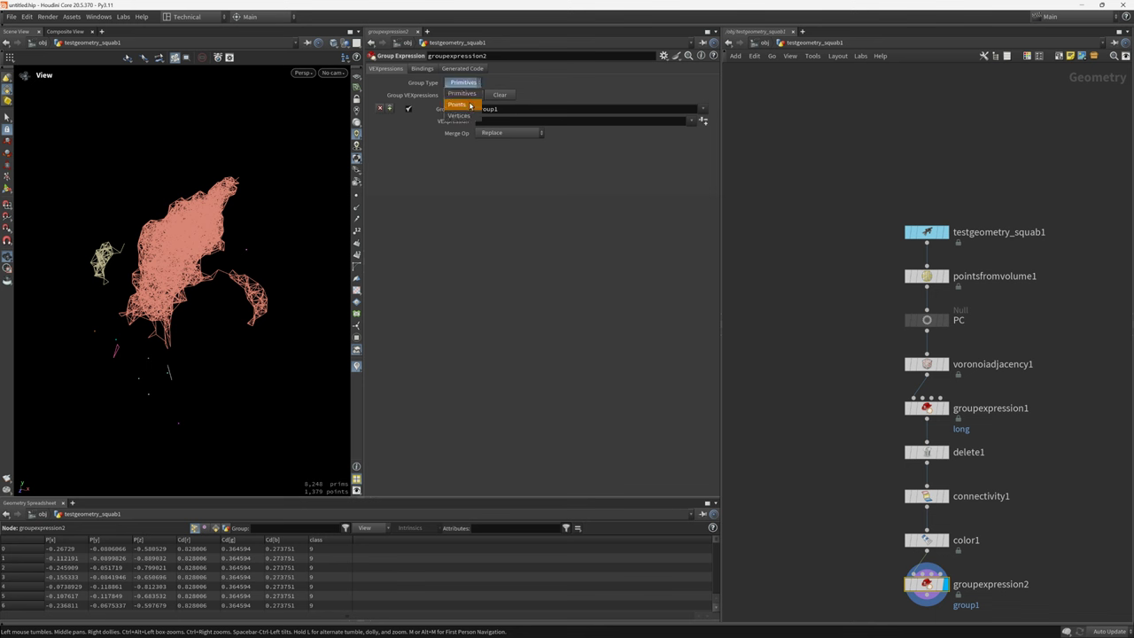
left_click(465, 104)
double_click(516, 110)
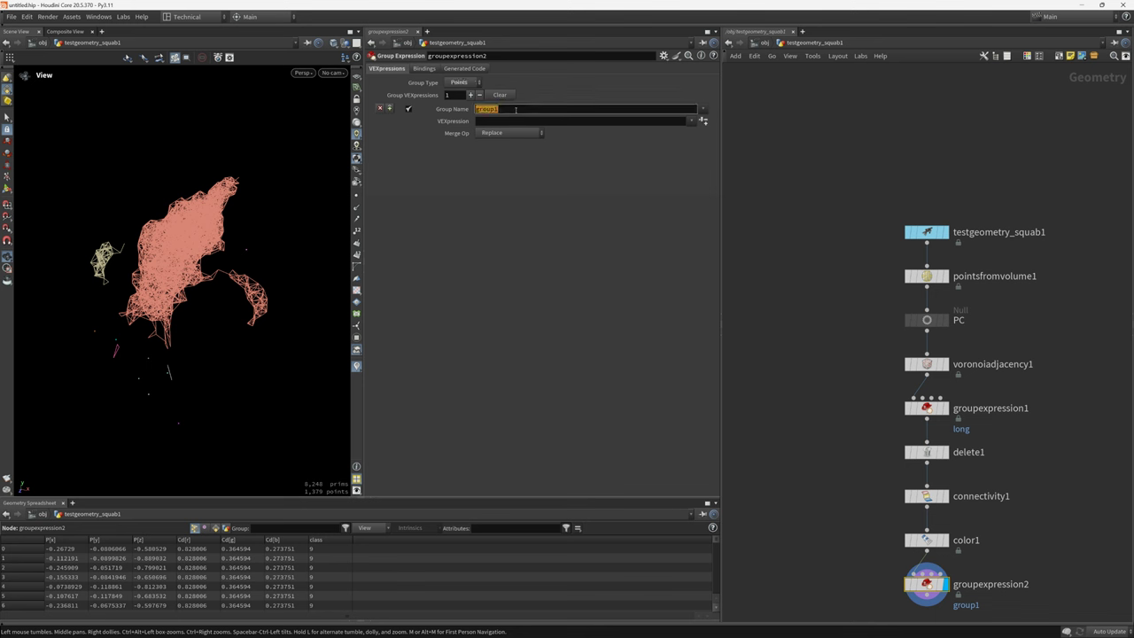
type("out")
type("liers")
key("Return")
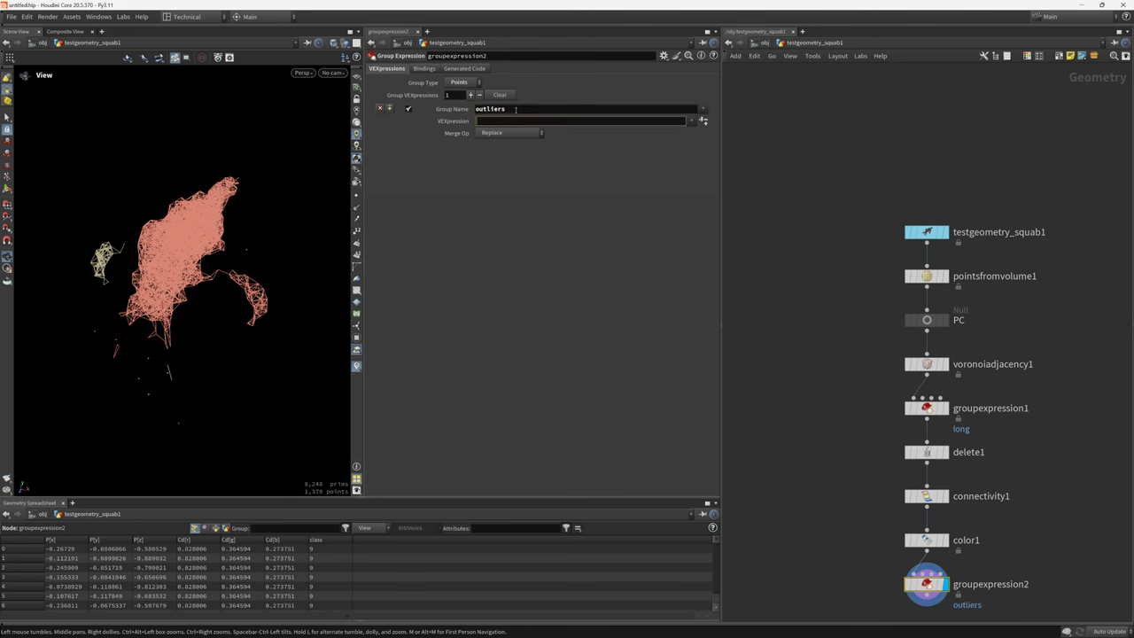
Enter the findattribvalcount class-count expression and create a Number spare parameter.
key("Tab")
type("findattrib")
type("valcou")
type("\"")
type("t', 'c")
type("lass', ")
type("i@class)<chf(")
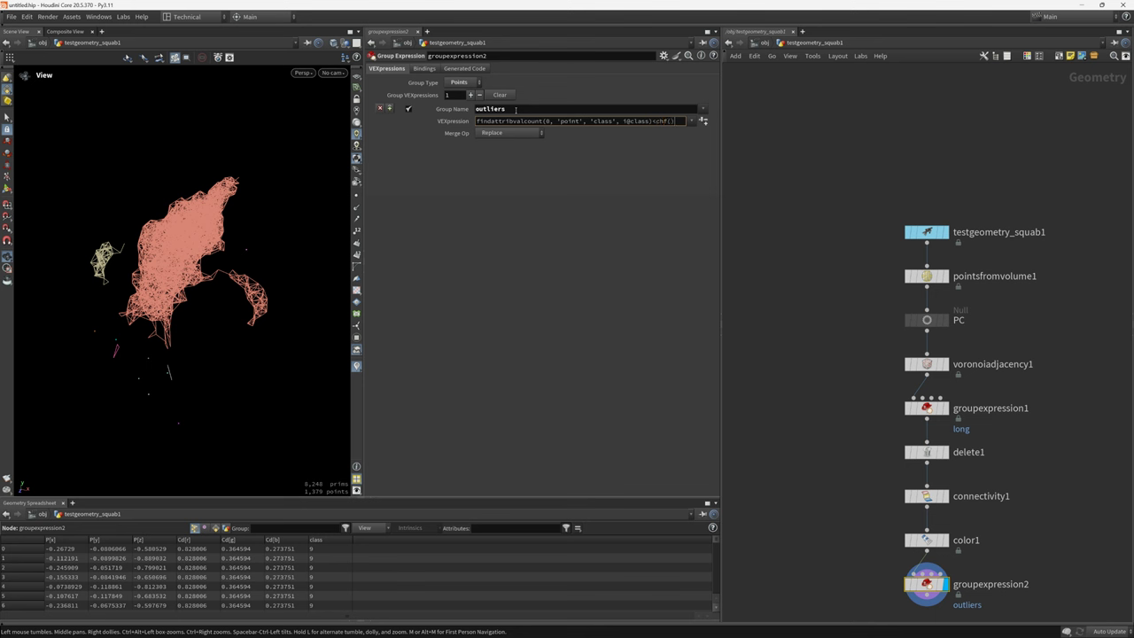
type("'")
type("numbr")
type("er")
left_click(705, 121)
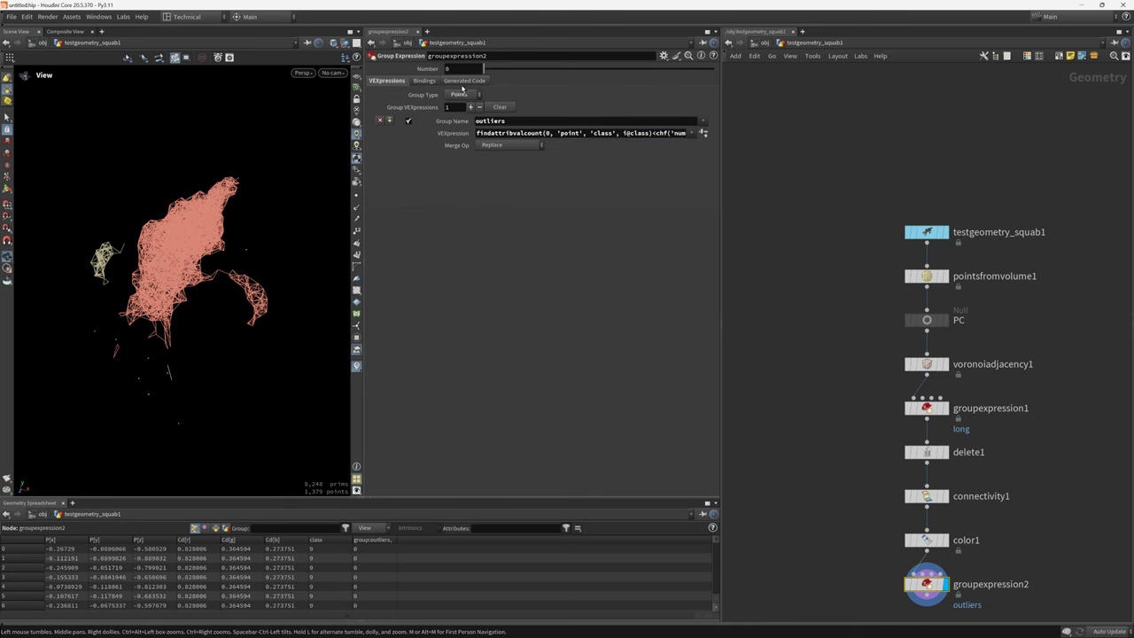
left_click_drag(497, 68, 593, 70)
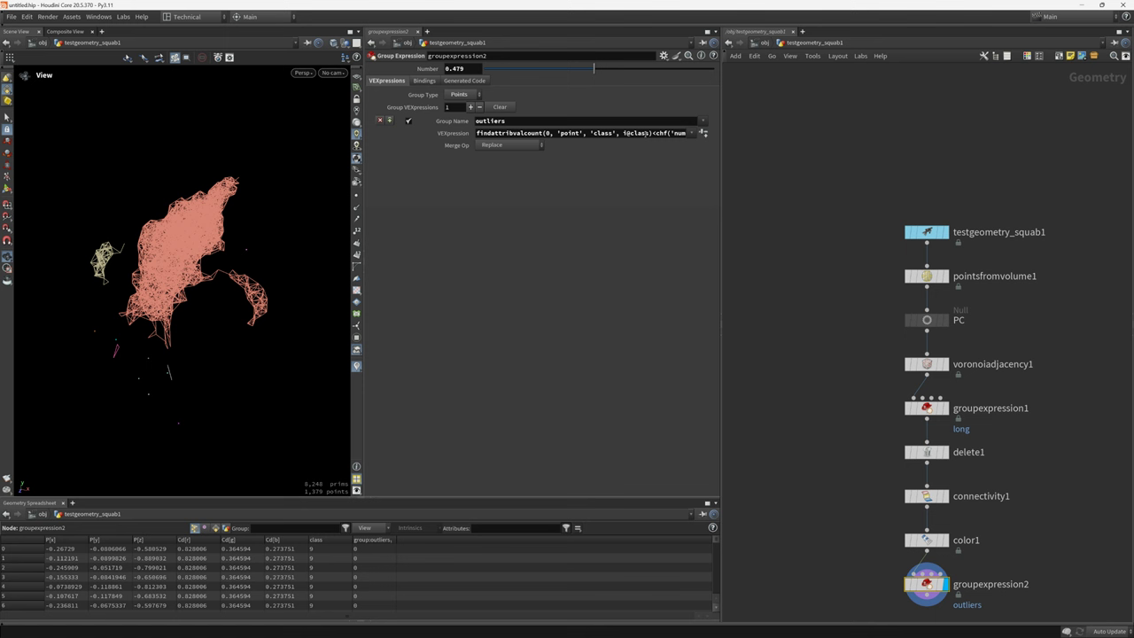
Switch the expression to chi('number'), replace the Number parameter and raise it.
left_click(663, 133)
type("i")
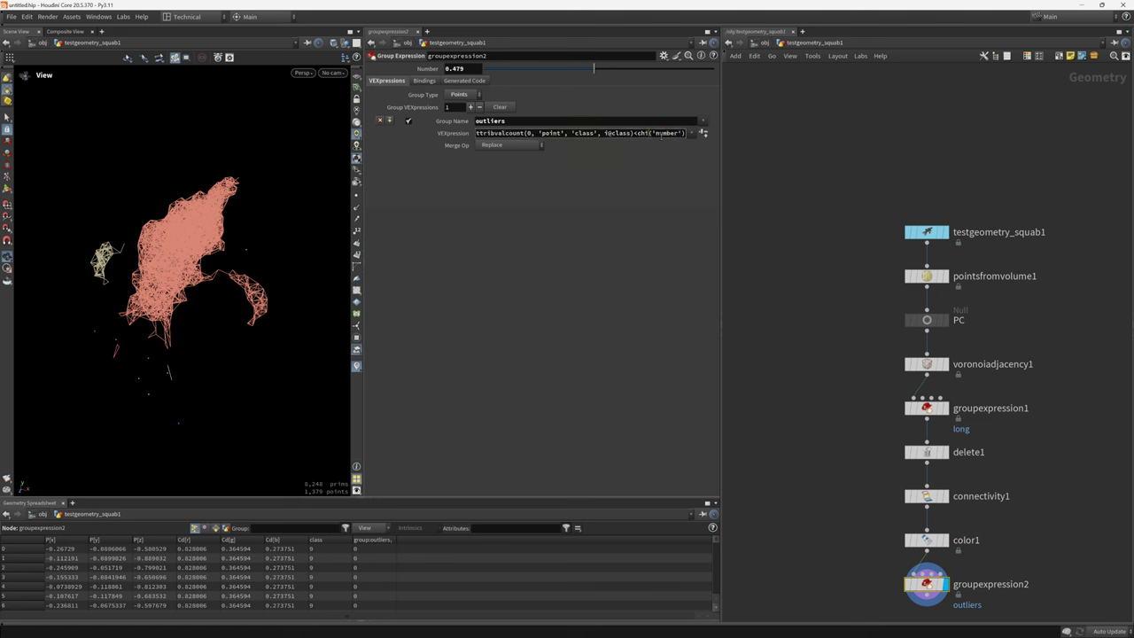
key("Return")
left_click(702, 133)
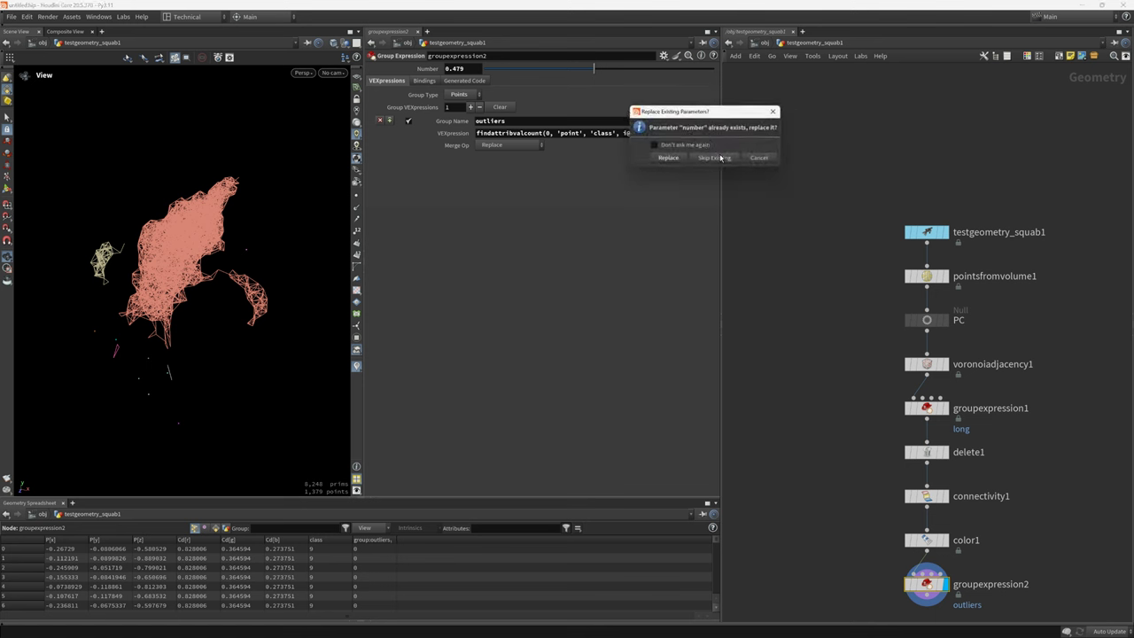
left_click(670, 158)
left_click_drag(524, 71, 699, 69)
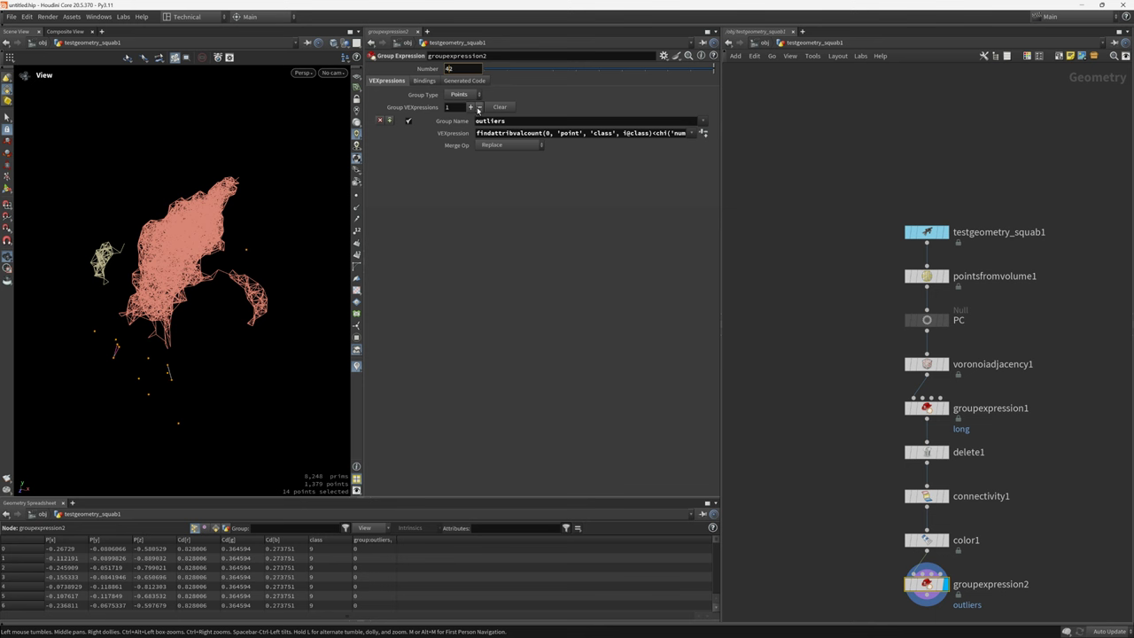
Drag the Number threshold to 53, flagging 57 points as outliers.
left_click_drag(468, 69, 101, 253)
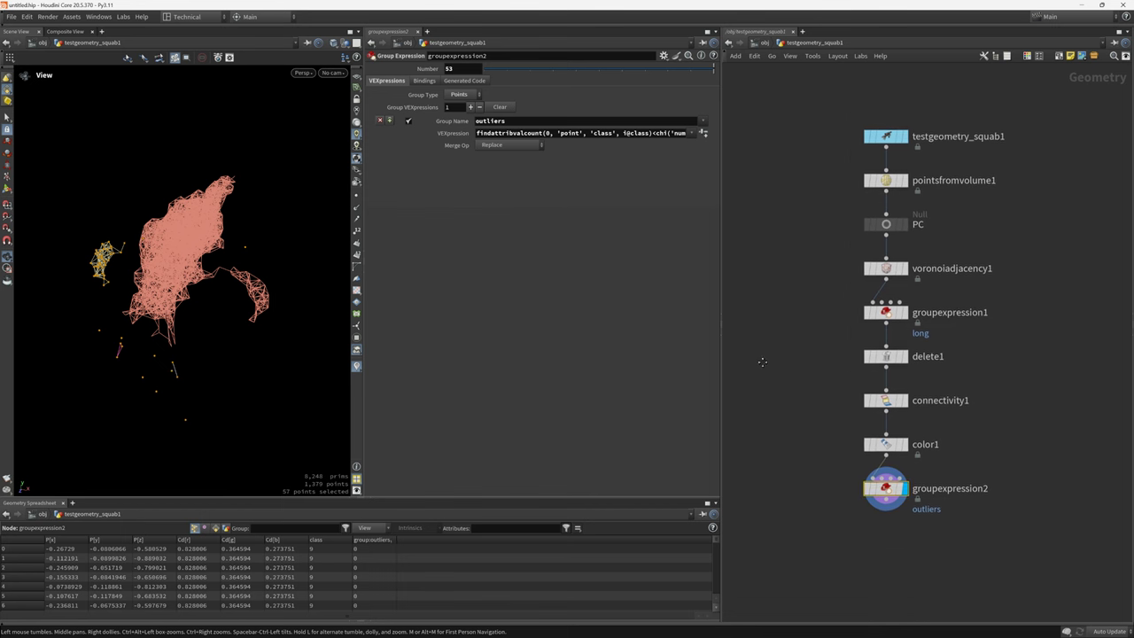
Add an Add node below groupexpression2 that deletes geometry but keeps points.
key("Tab")
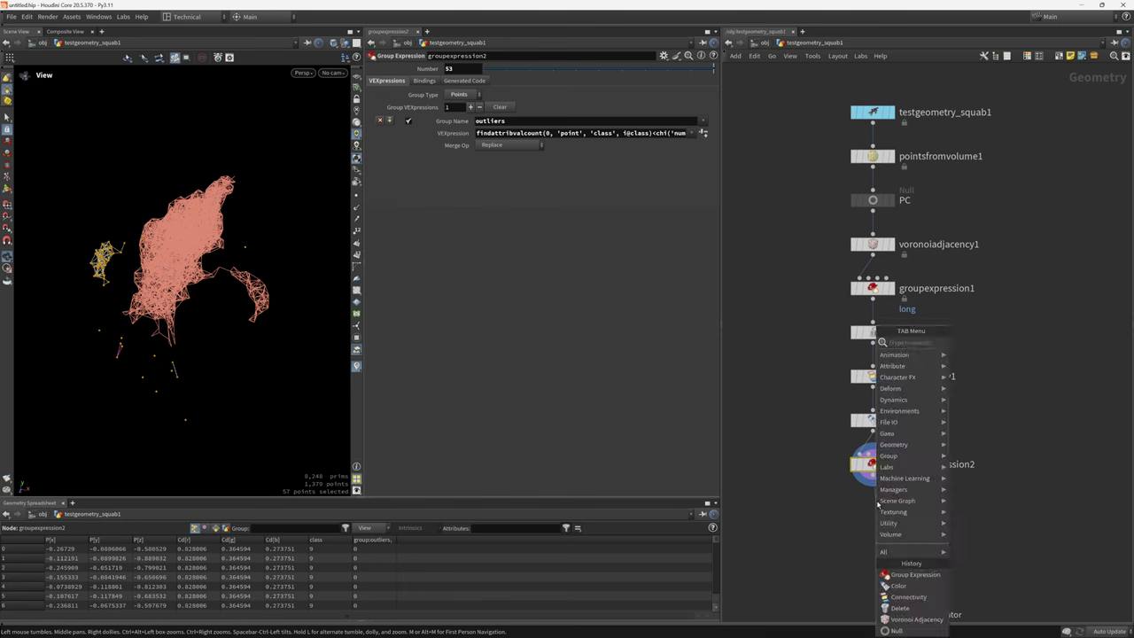
key("Tab")
type("add")
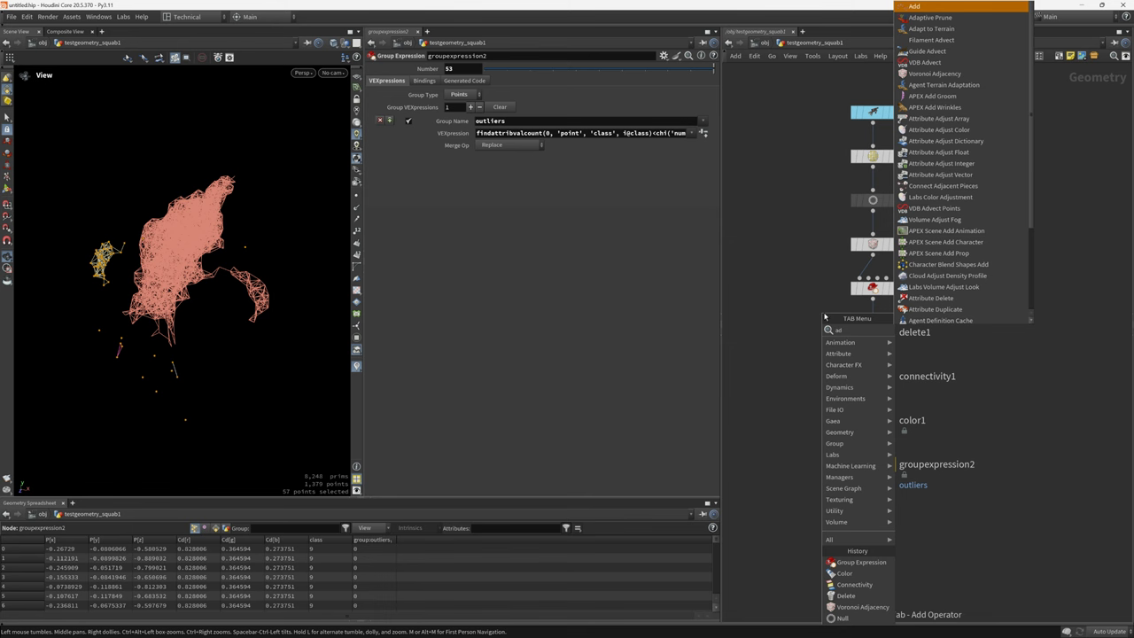
key("Return")
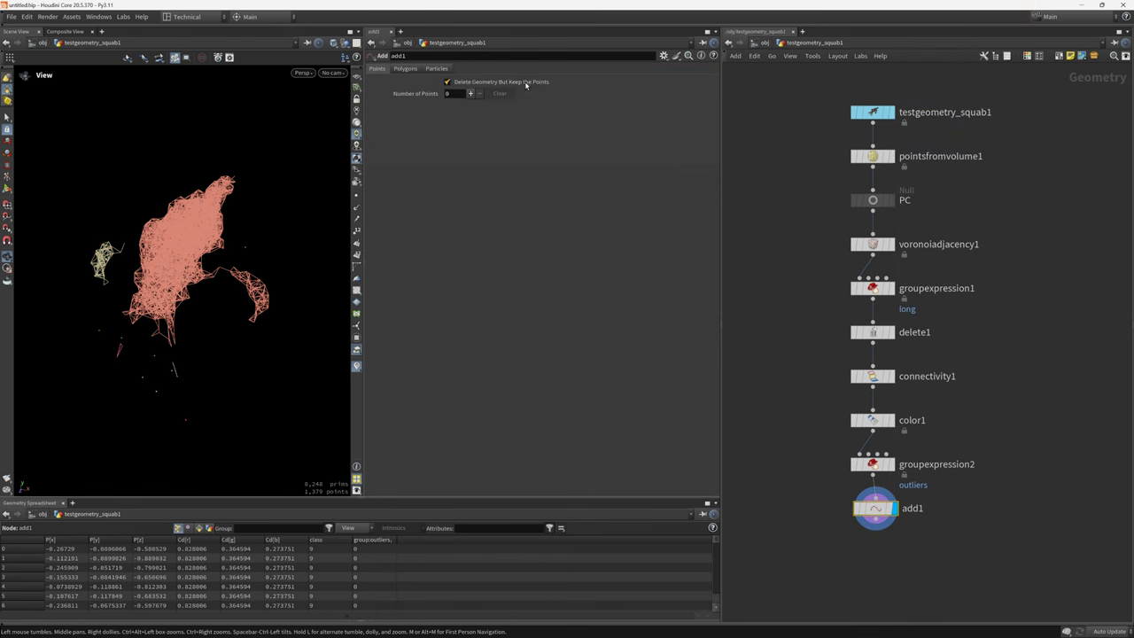
left_click_drag(884, 513, 881, 517)
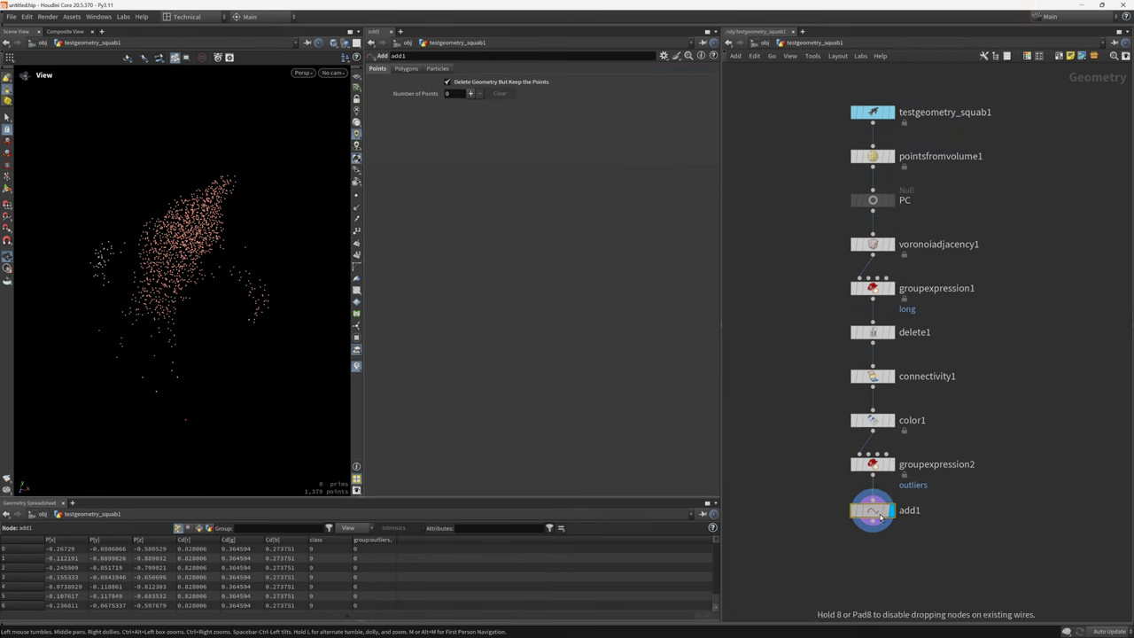
middle_click_drag(877, 496, 850, 426)
Add a Null below add1 and rename it CLUSTERS.
key("Tab")
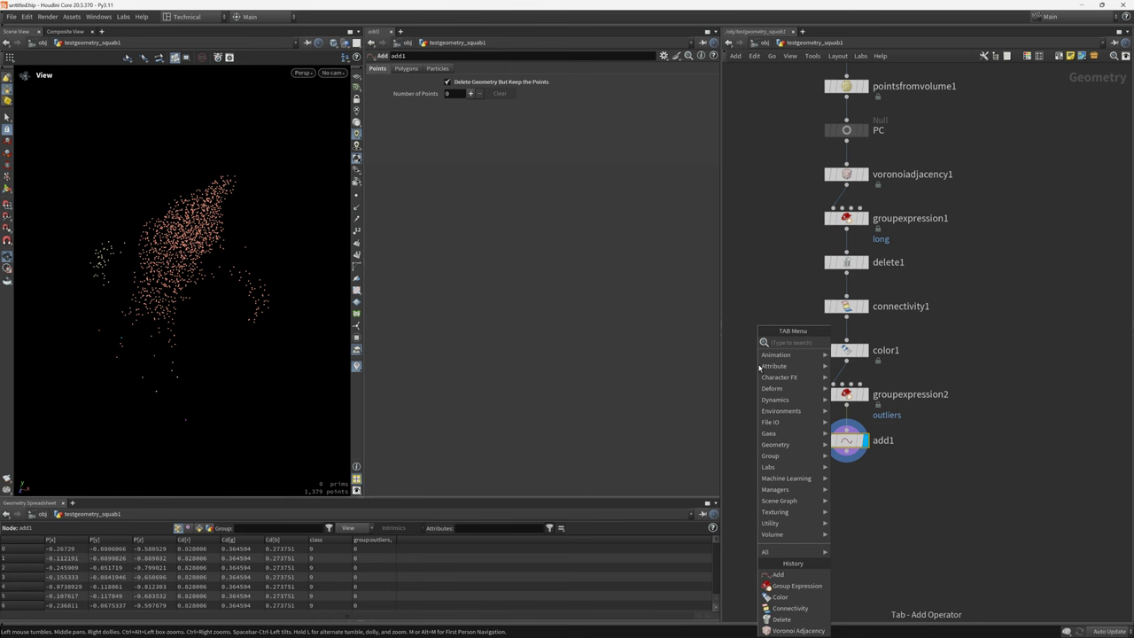
type("null")
key("Return")
key("F2")
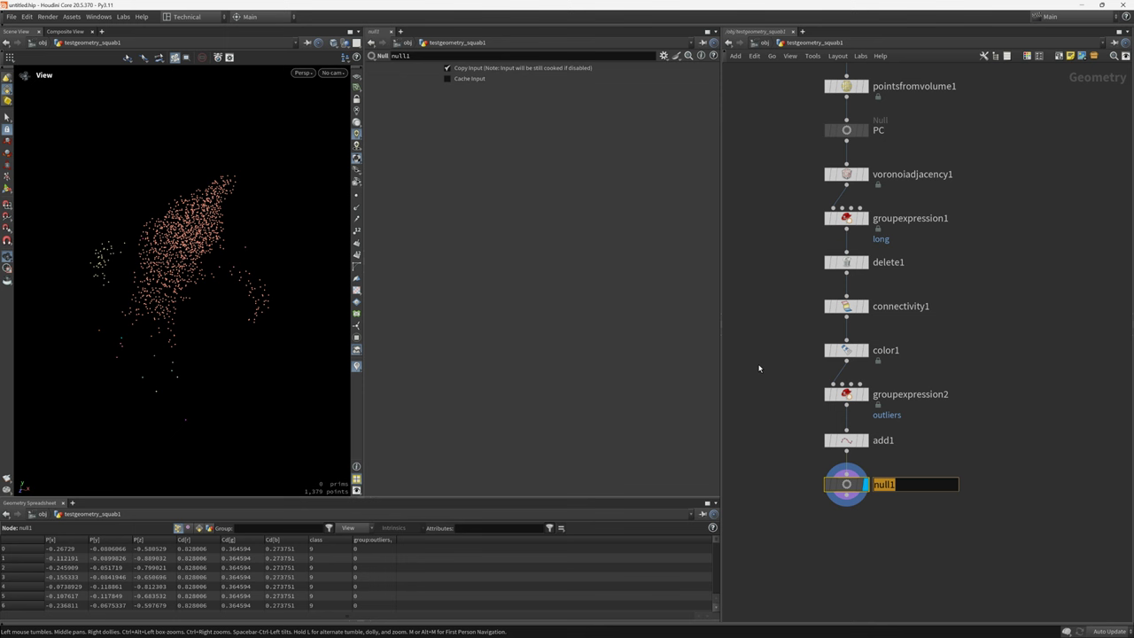
type("CLUSTERS")
key("Return")
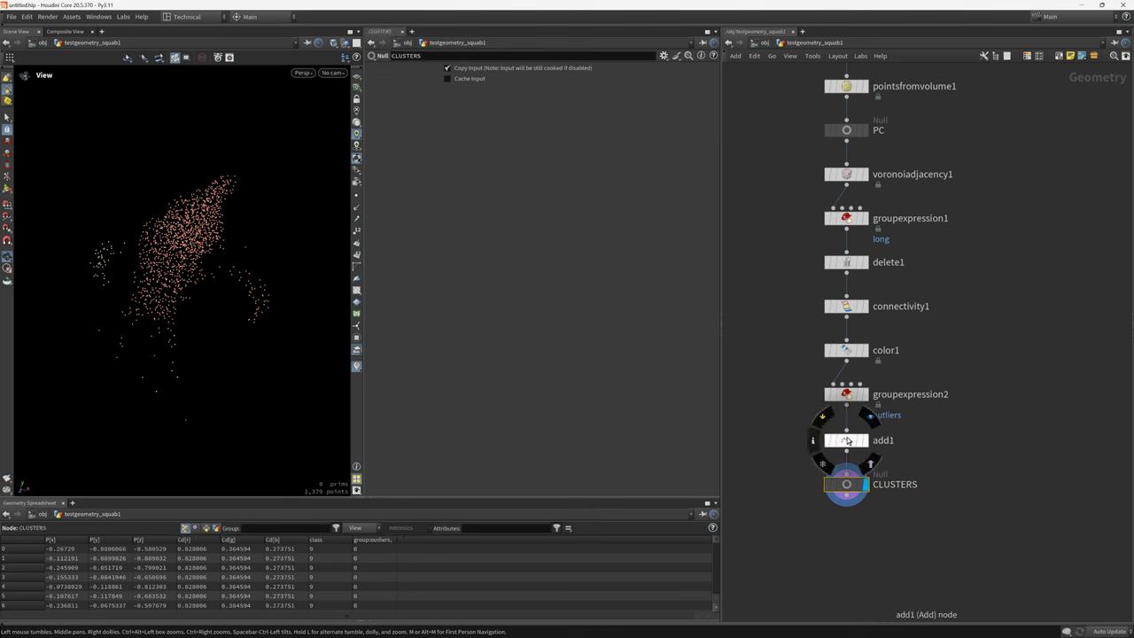
Branch a displayed Split node off add1, splitting Points by the outliers group.
left_click(846, 441)
key("Tab")
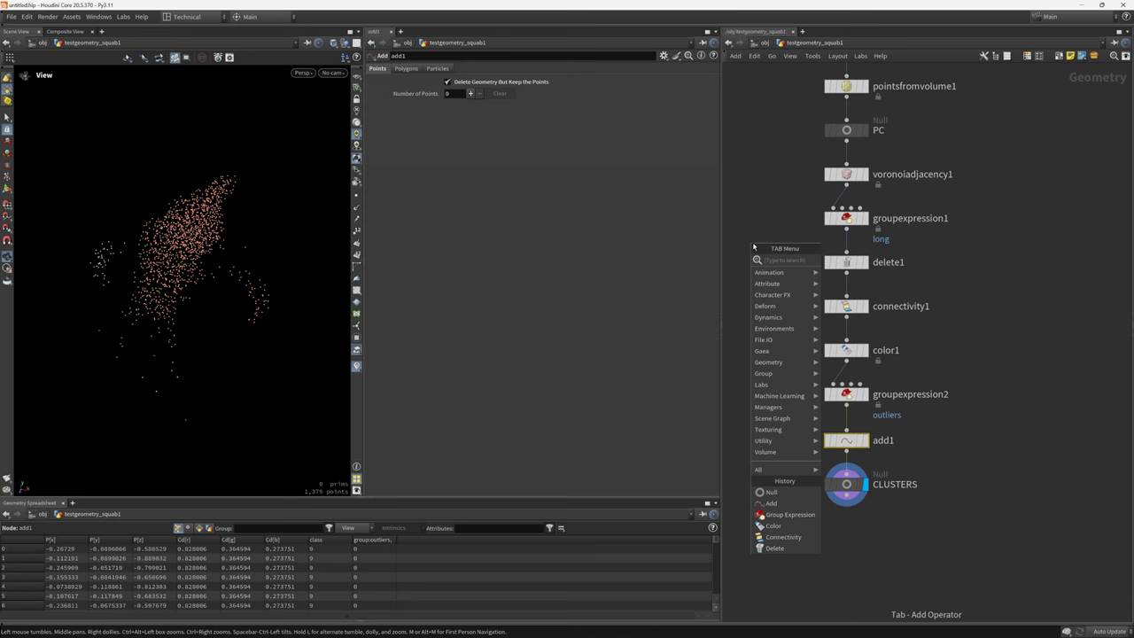
type("split")
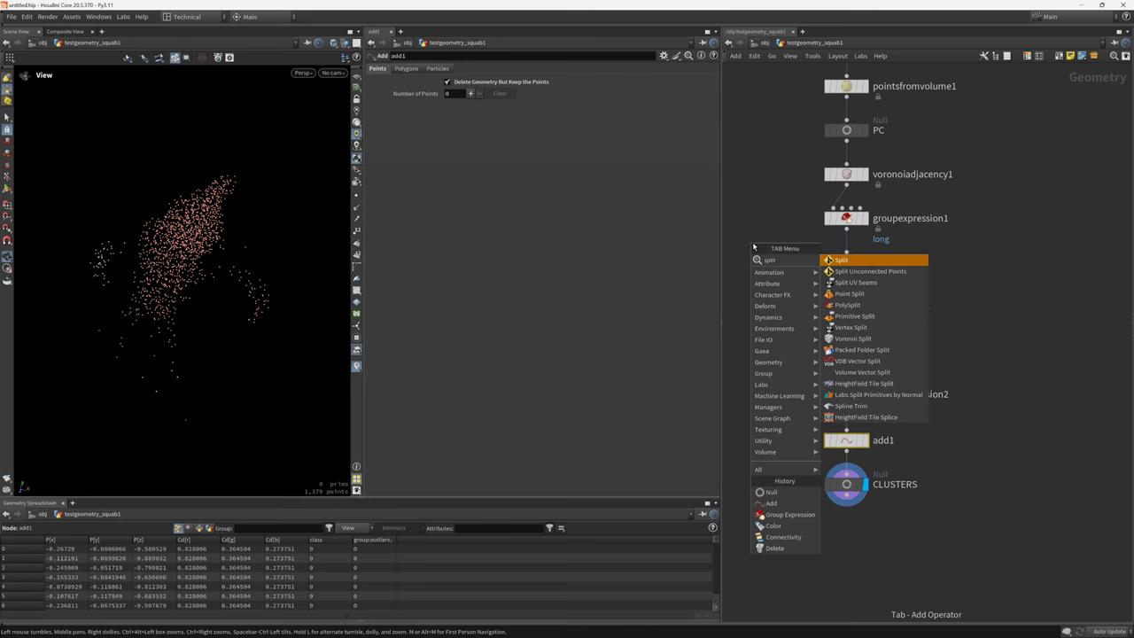
key("Return")
left_click_drag(939, 526, 979, 486)
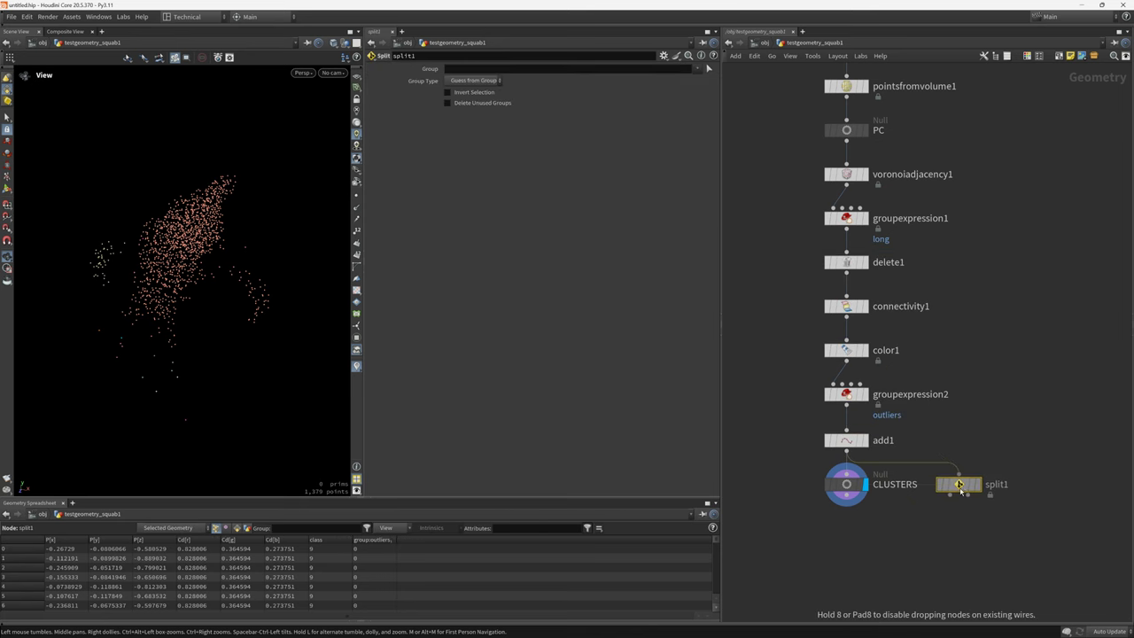
left_click(981, 486)
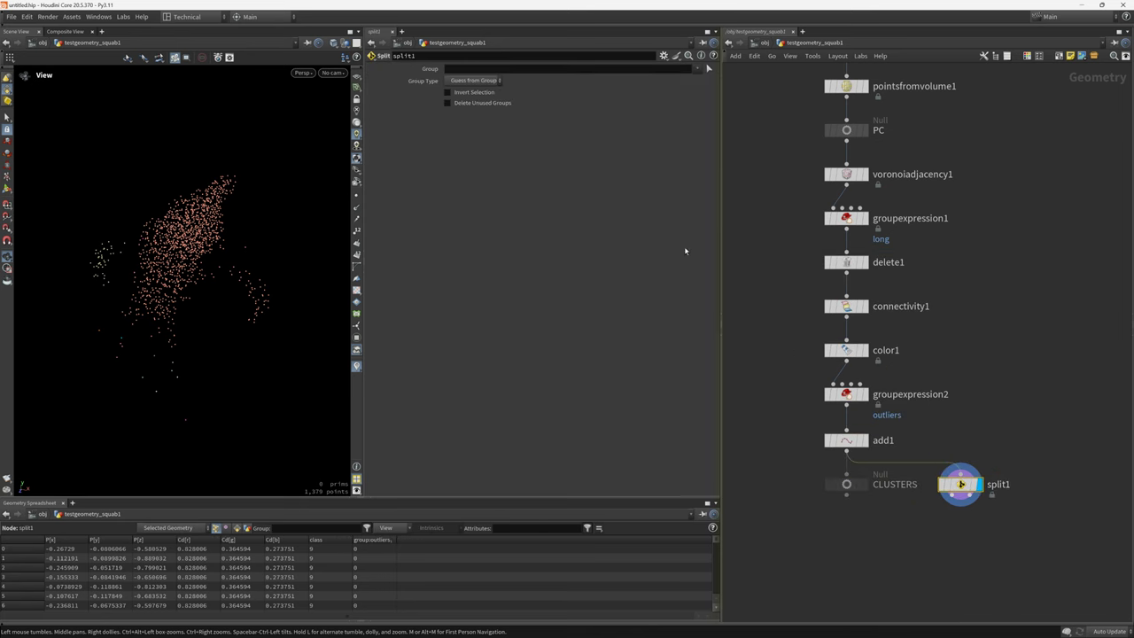
left_click(474, 81)
left_click(474, 129)
left_click(708, 68)
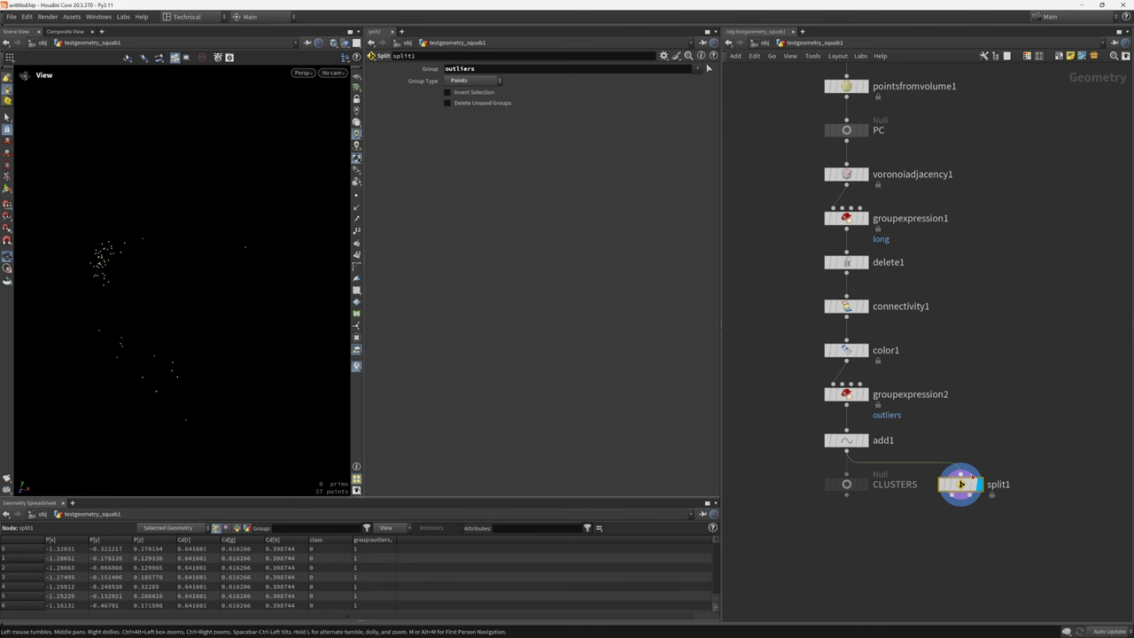
Add a Null under split1 named OUTLIERS and position it below-left.
key("Tab")
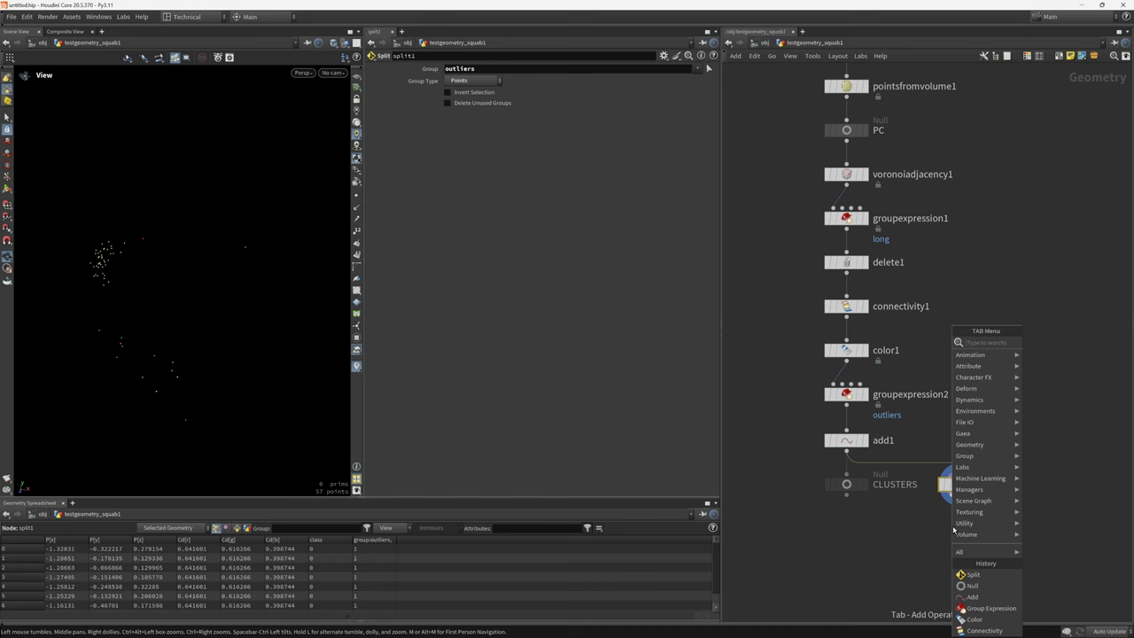
type("null")
key("Return")
left_click(952, 528)
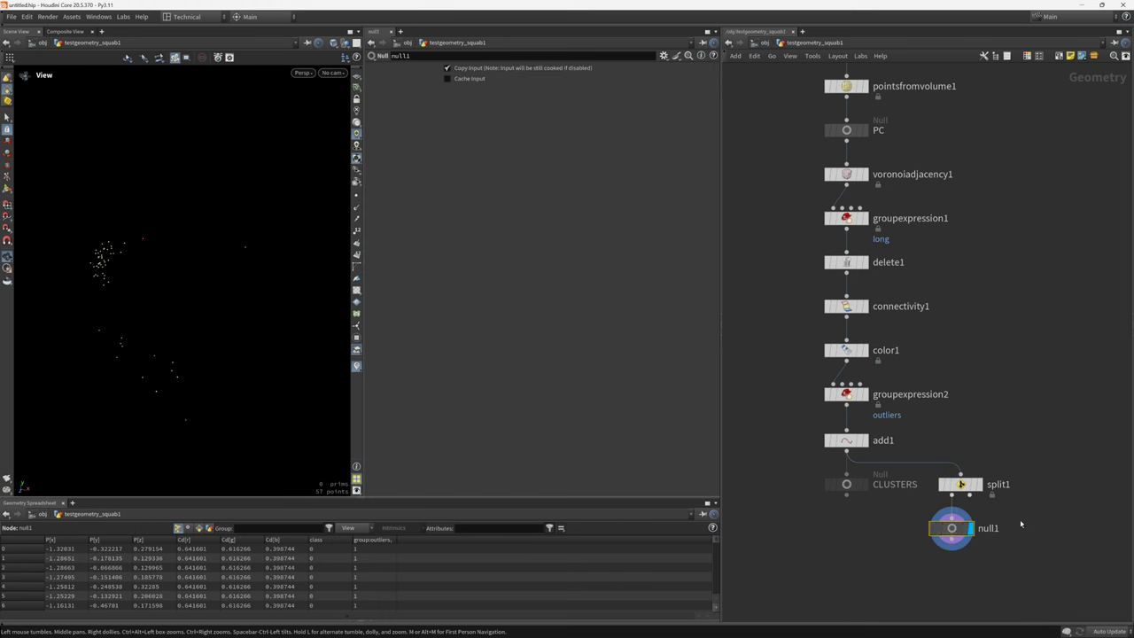
double_click(990, 529)
type("OUT")
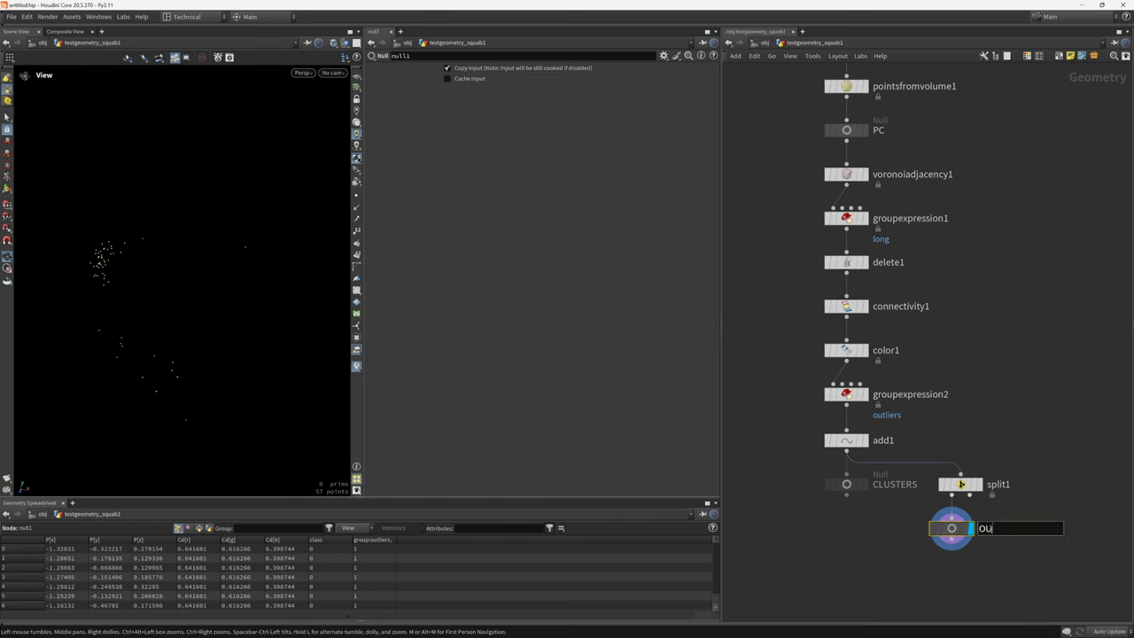
type("LIERS")
key("Return")
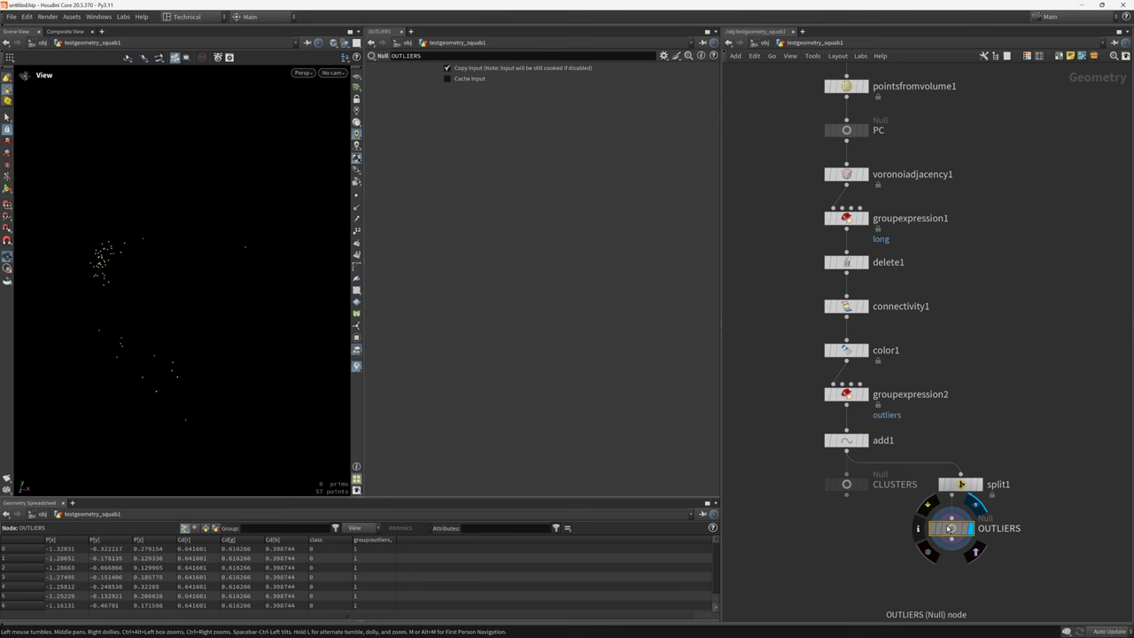
mouse_move(952, 529)
left_mouse_down()
mouse_move(915, 538)
mouse_move(1040, 541)
left_mouse_up()
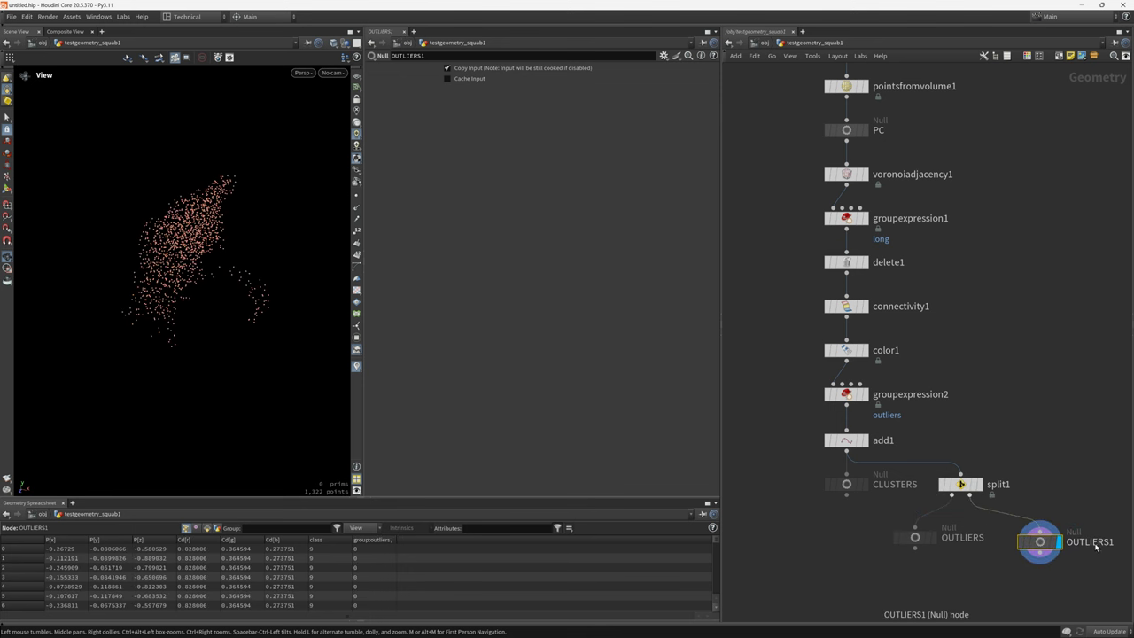
Rename the null on split1's second output, initially typed as 'INLIRTD'.
double_click(1097, 543)
type("INLI")
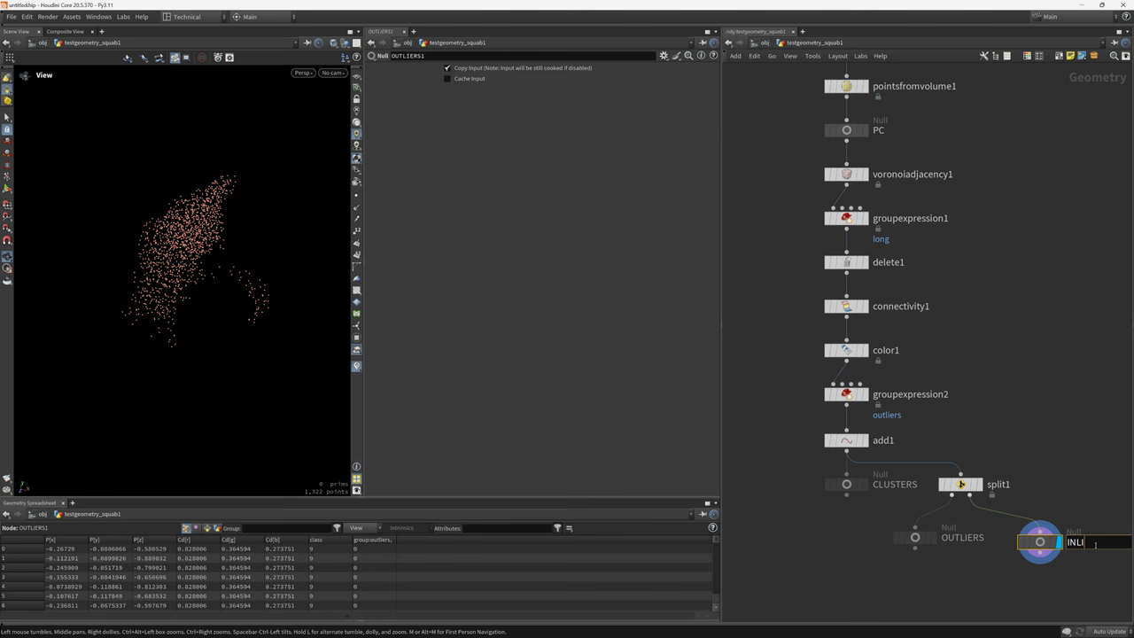
type("RTD")
key("Return")
double_click(1096, 543)
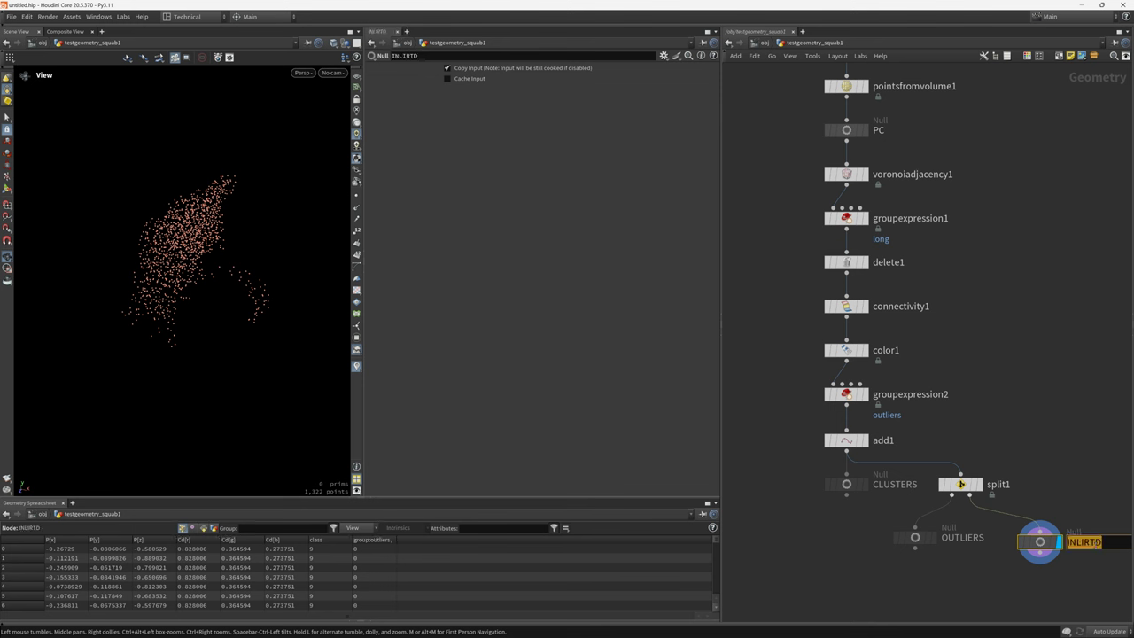
type("INLIRTD")
key("Return")
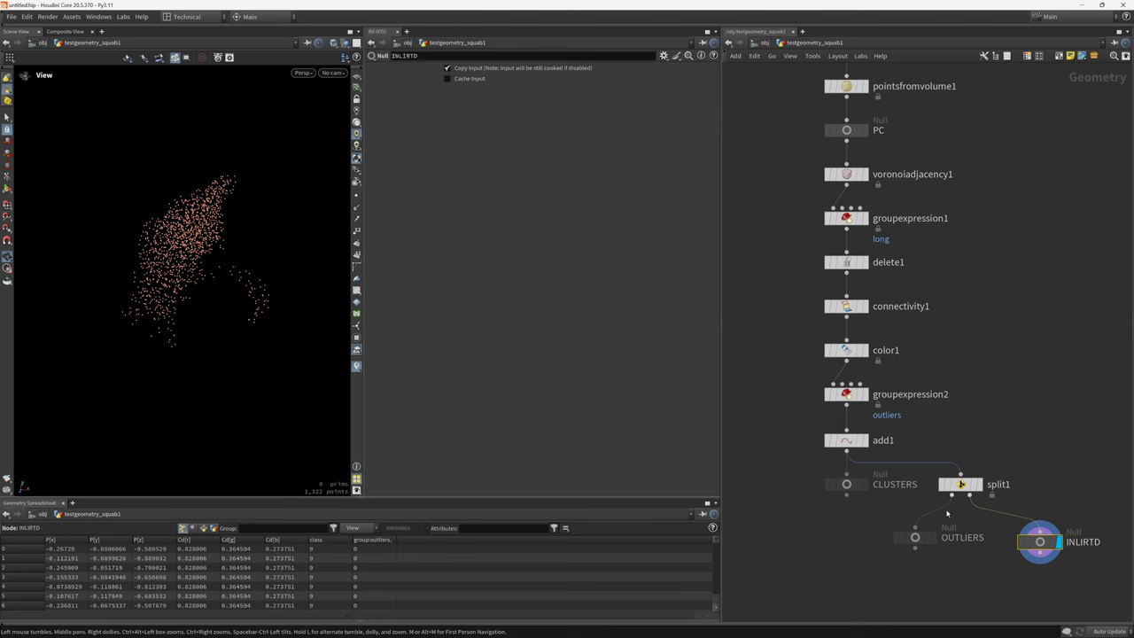
Move CLUSTERS left of split1 and correct the second null's name to INLIERS.
left_click(865, 483)
left_click_drag(846, 484, 790, 501)
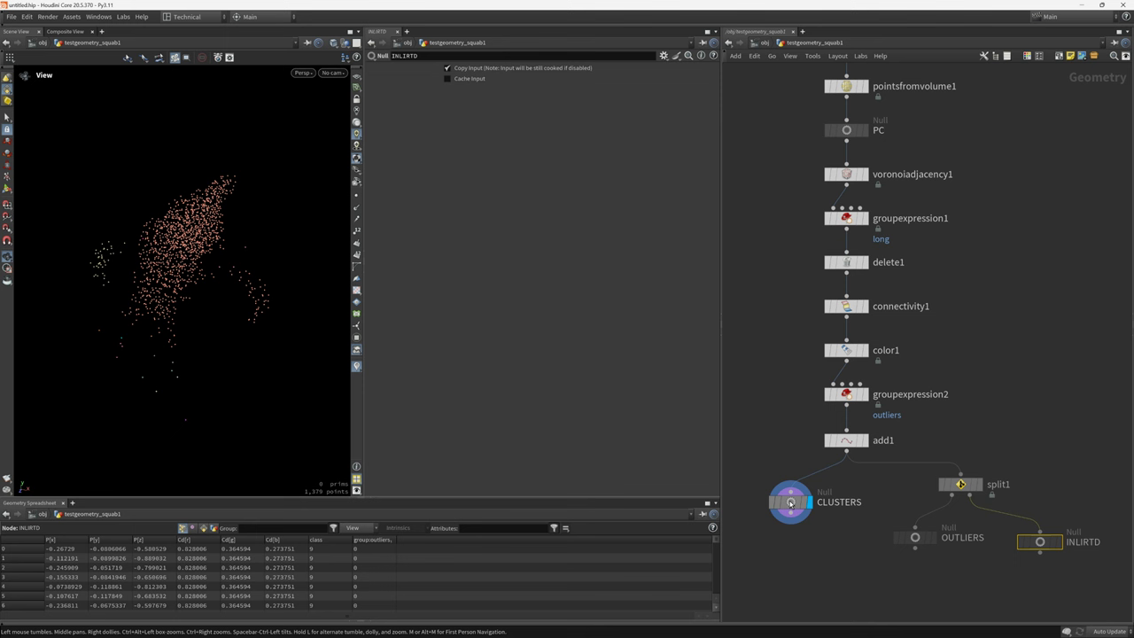
left_click(932, 537)
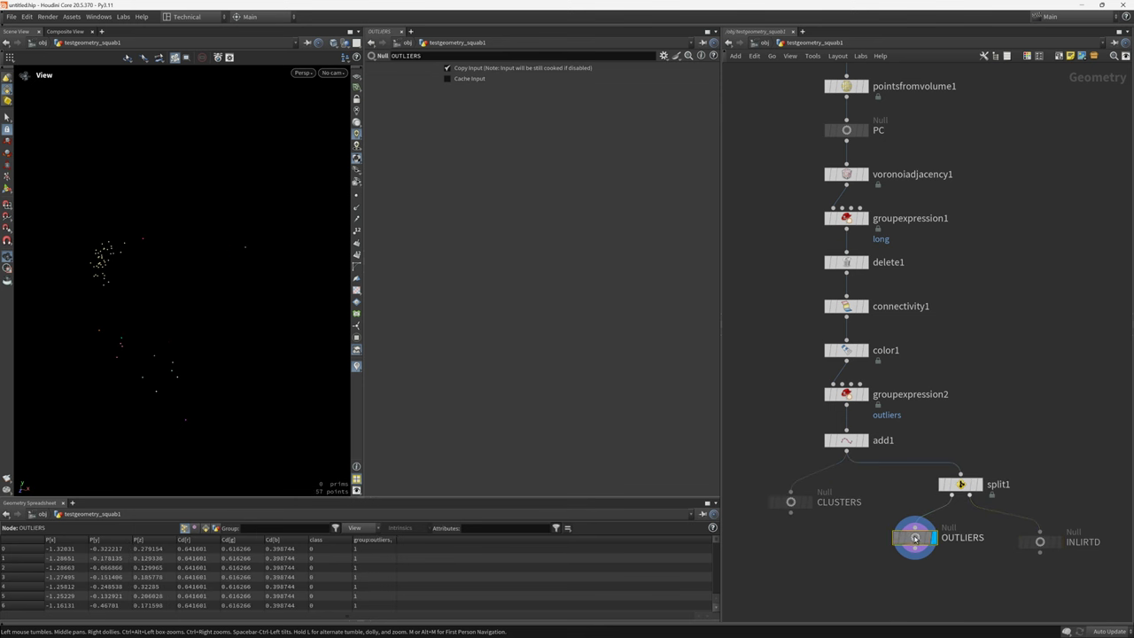
left_click(1060, 544)
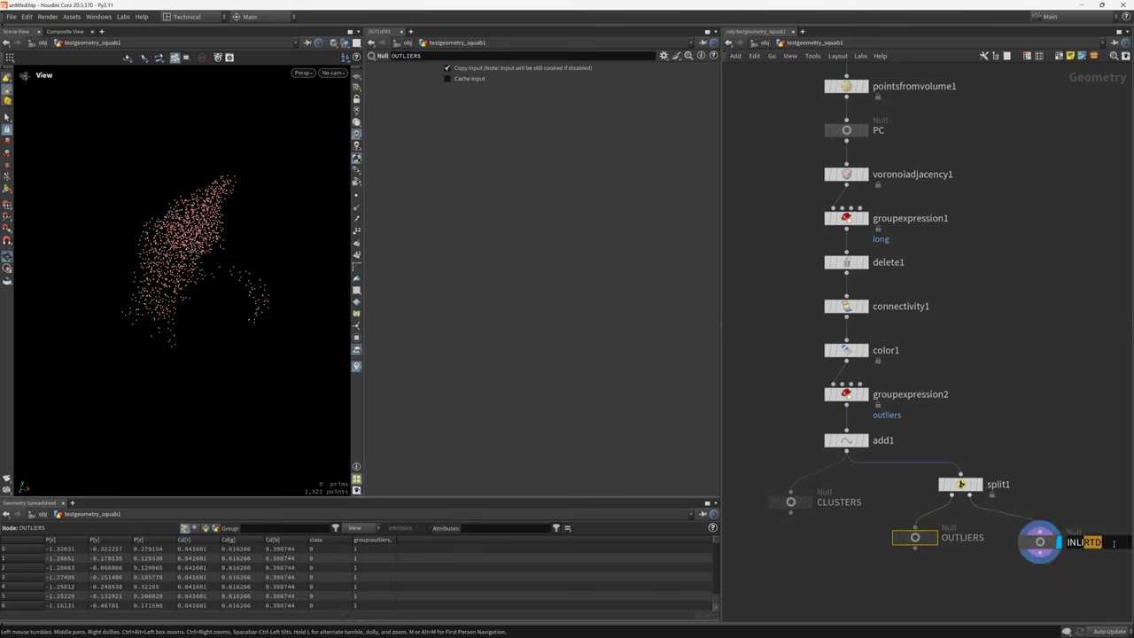
double_click(1090, 541)
type("ERS")
key("Return")
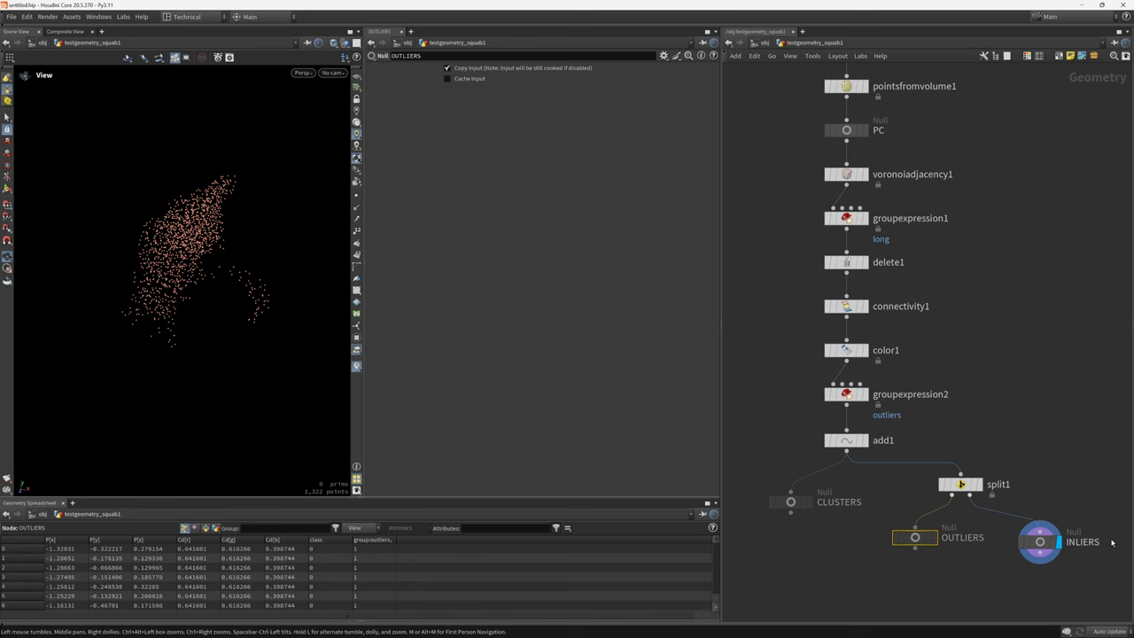